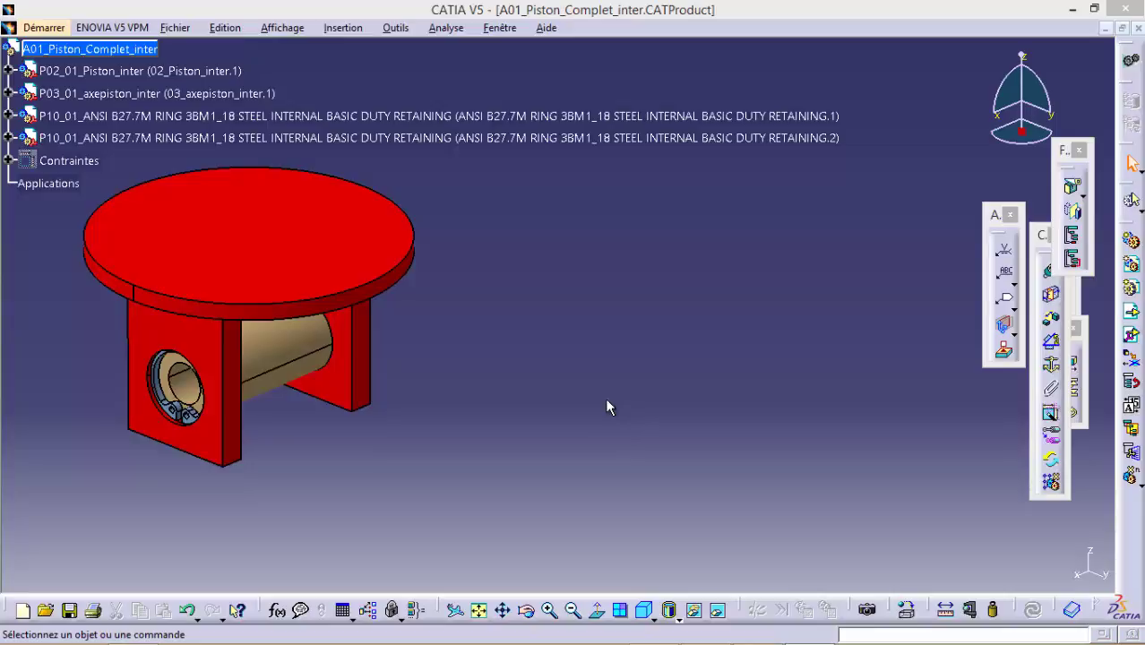
# Step: Switch to File Explorer and create a new folder called Moteur in the Projet inter folder
pyautogui.moveTo(439, 641)
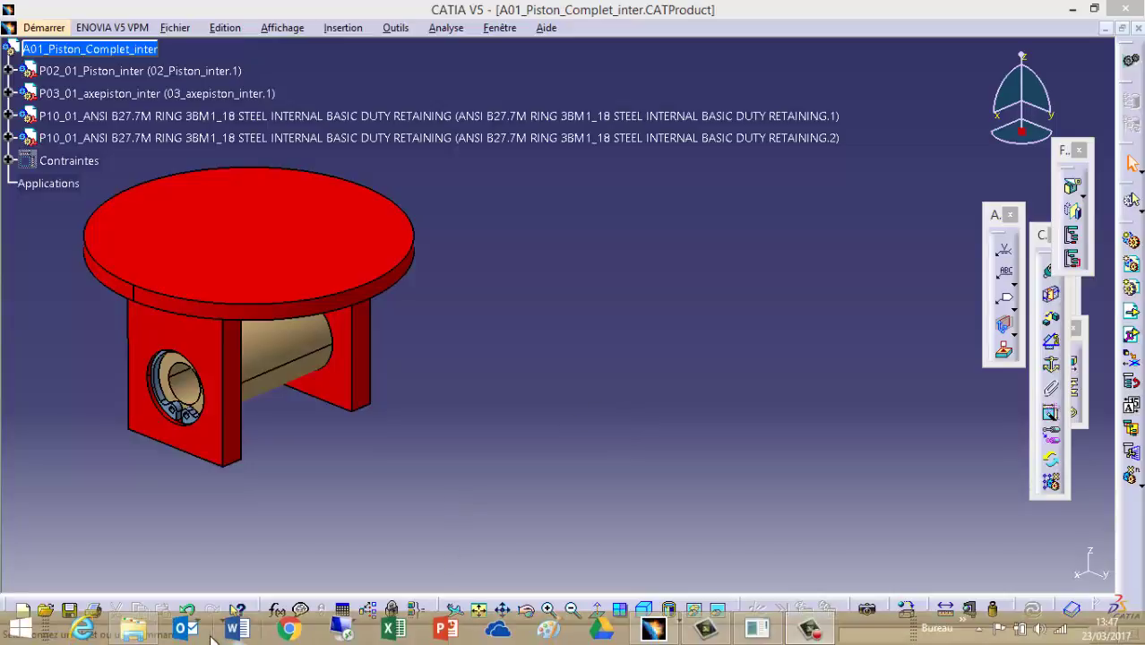
pyautogui.click(135, 630)
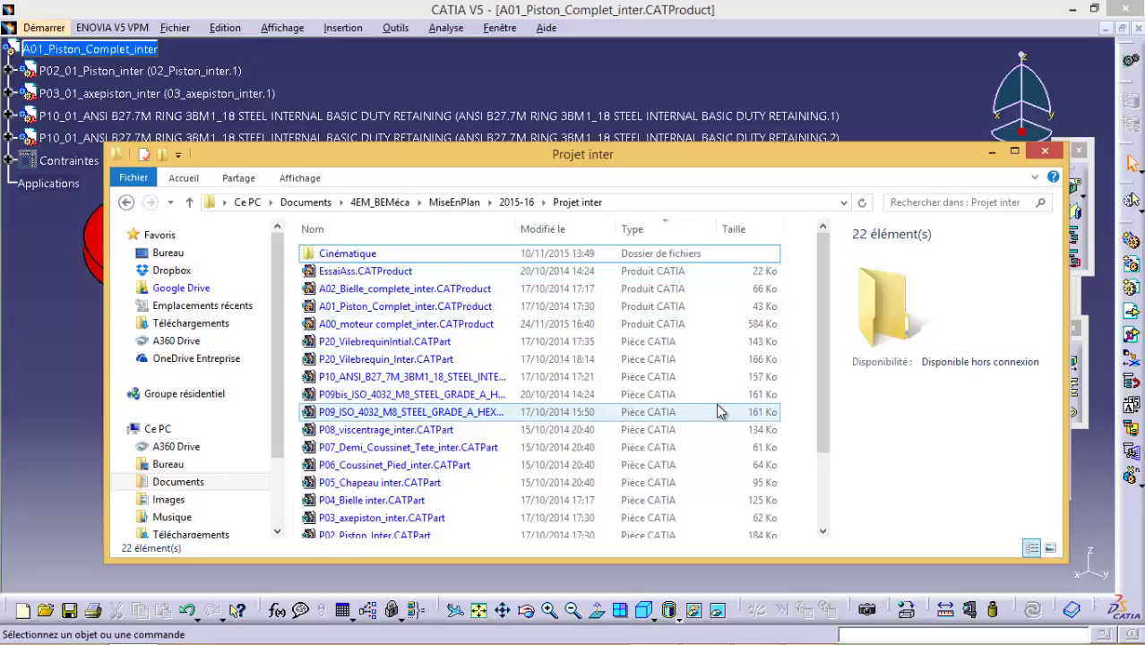
pyautogui.rightClick(716, 469)
pyautogui.moveTo(782, 433)
pyautogui.click(949, 76)
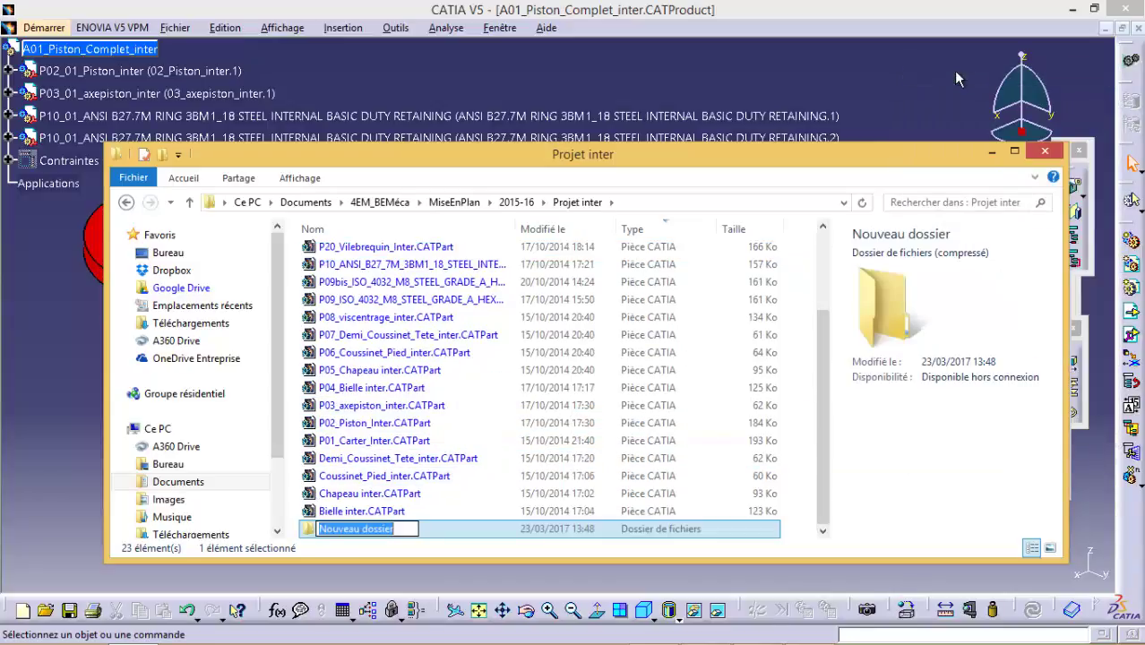
pyautogui.write('Moteur')
pyautogui.press('Return')
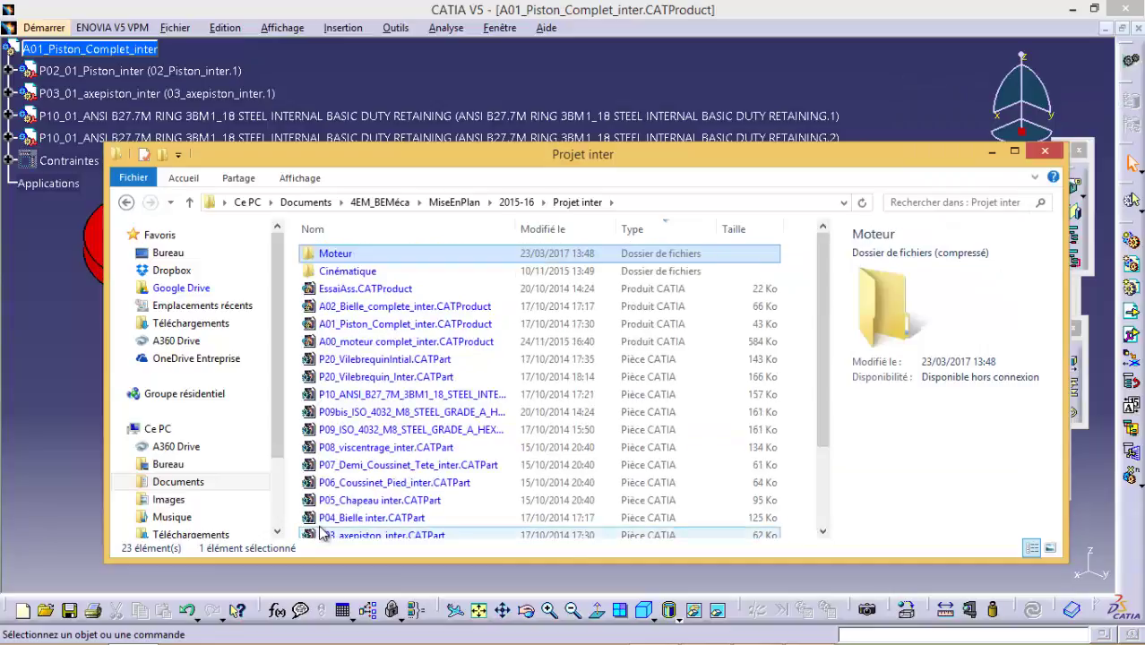
# Step: Inside the Moteur folder, create a subfolder called A01_Piston
pyautogui.doubleClick(313, 258)
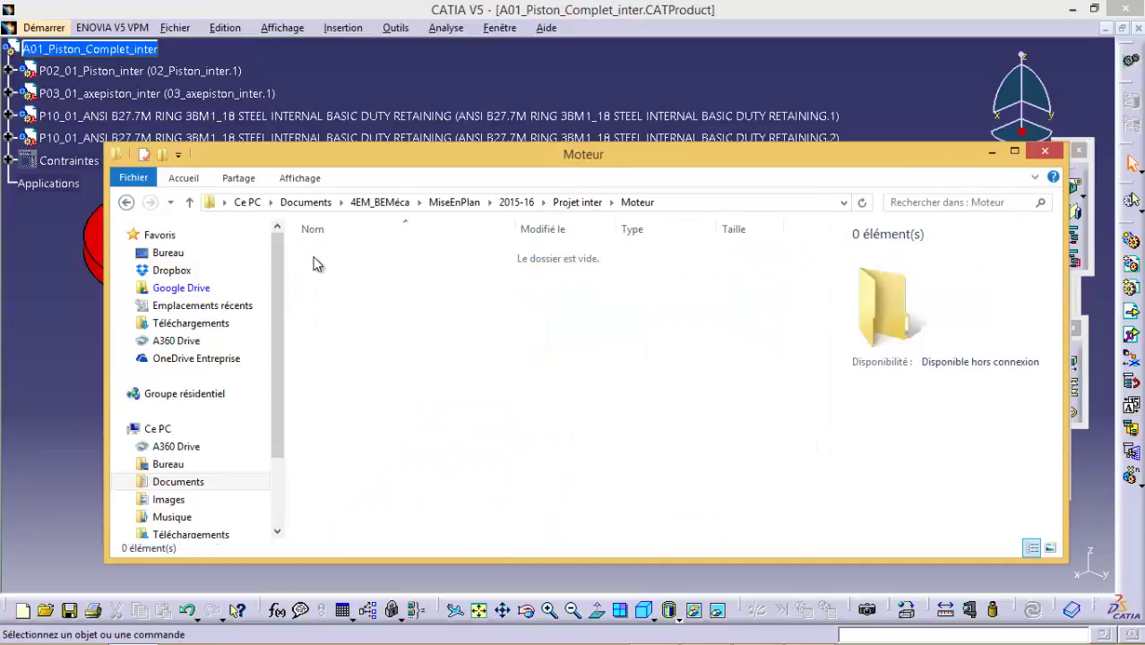
pyautogui.rightClick(330, 280)
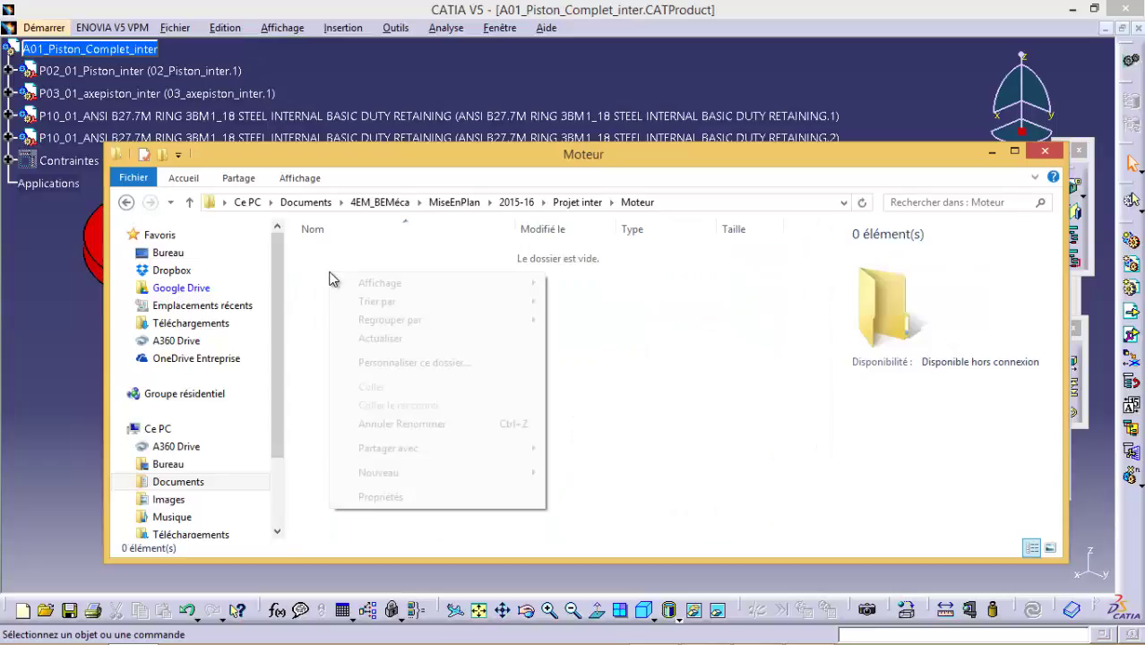
pyautogui.moveTo(398, 485)
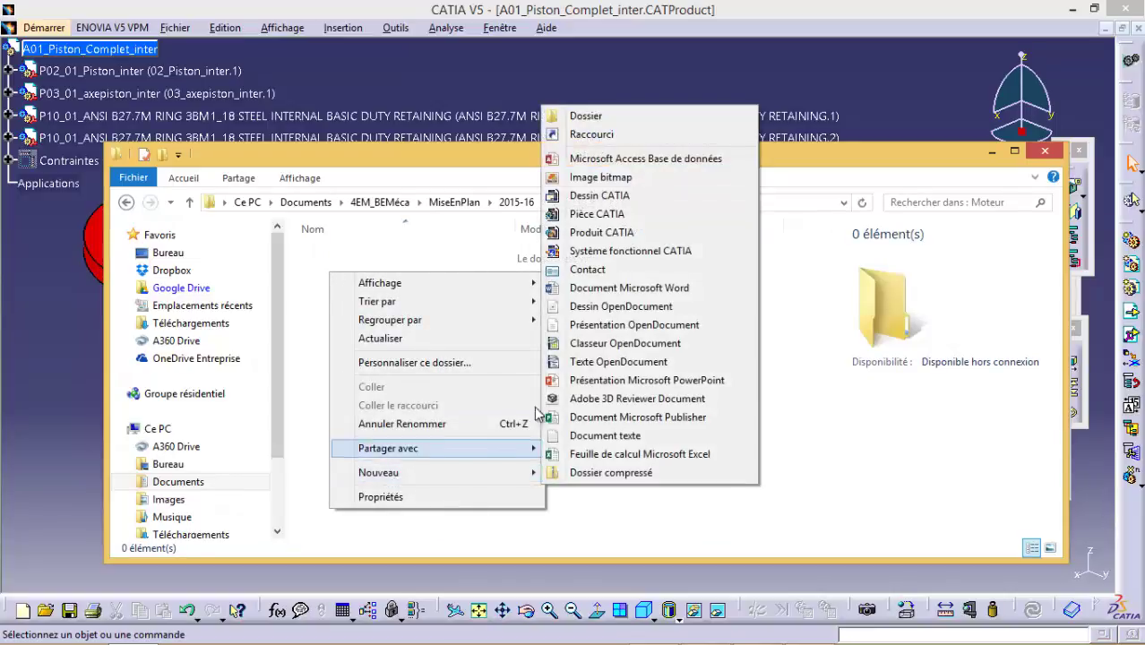
pyautogui.click(722, 114)
pyautogui.write('A0')
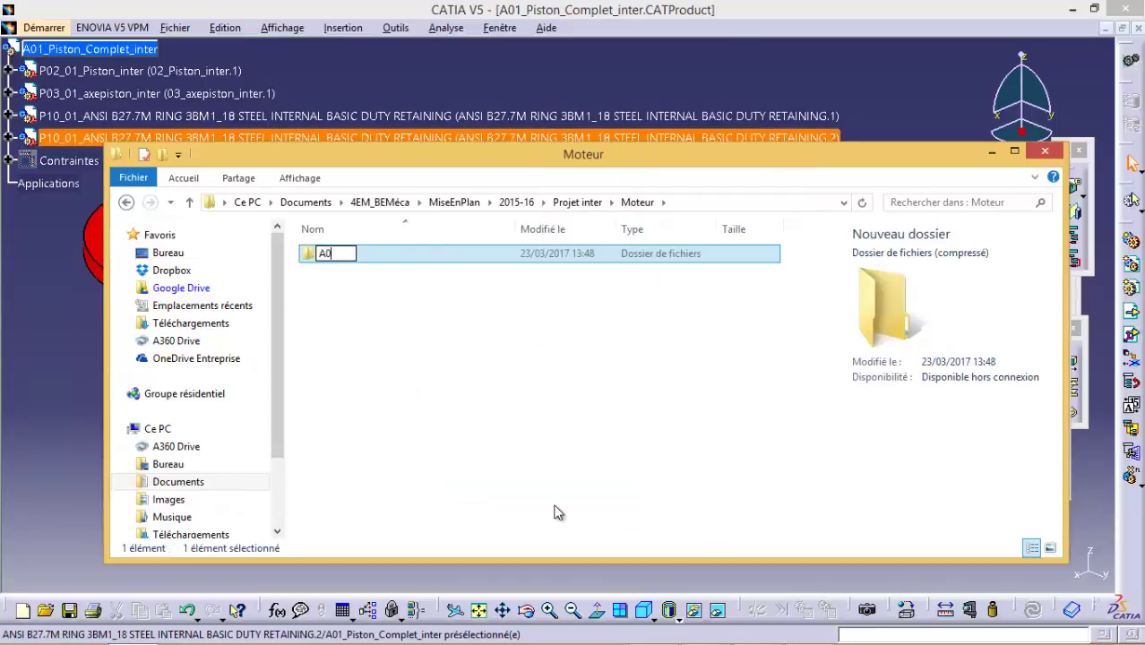
pyautogui.write('1_Piston')
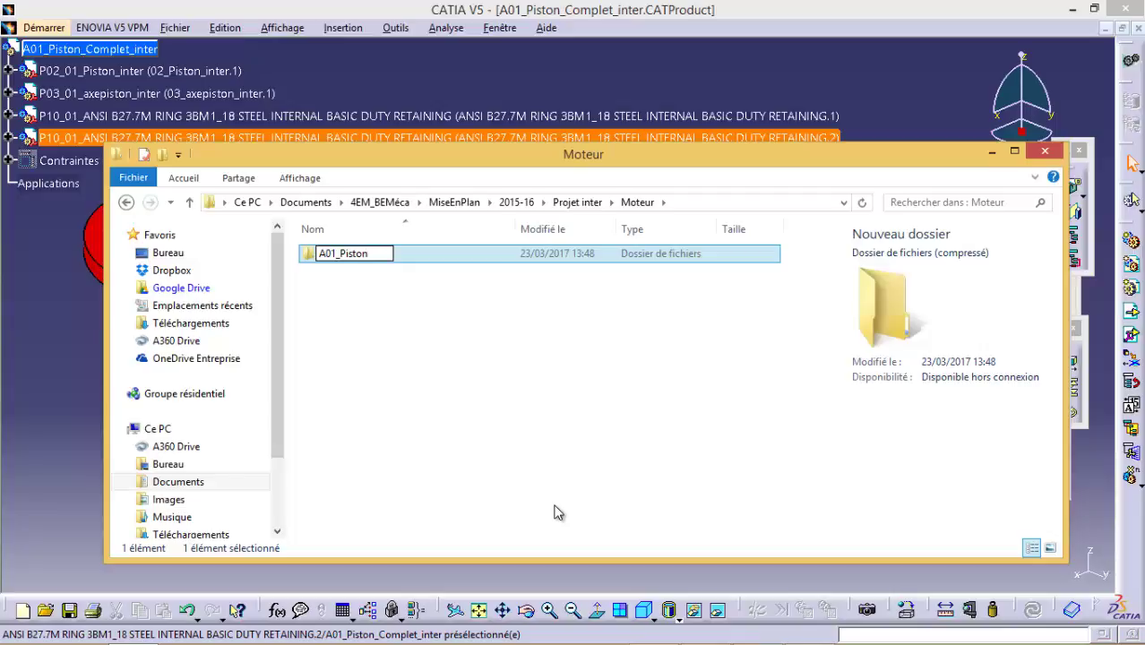
pyautogui.press('Return')
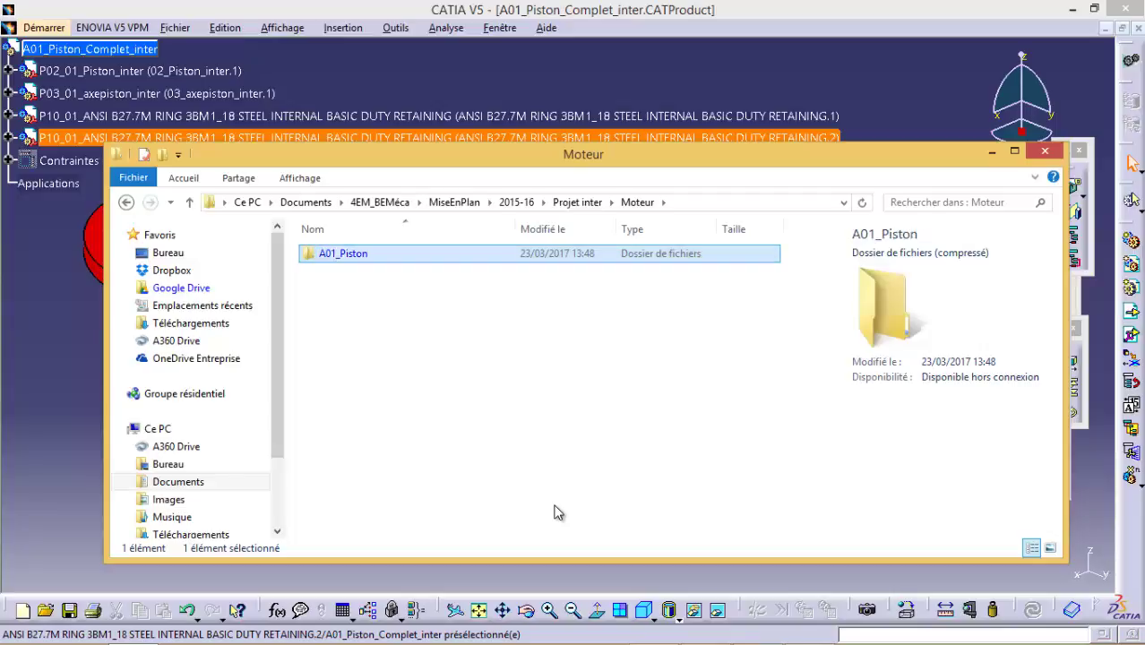
# Step: Switch to CATIA, open the recent file A00_moteur complet_inter.CATProduct and fit the whole engine assembly in the view
pyautogui.rightClick(377, 342)
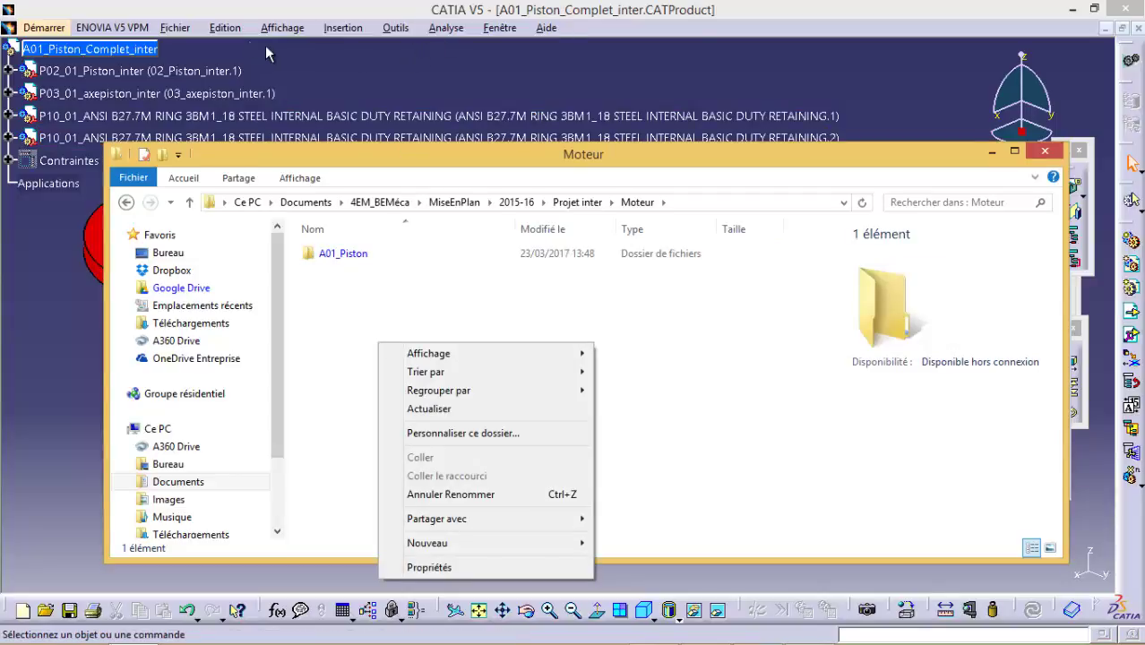
pyautogui.click(194, 32)
pyautogui.click(178, 28)
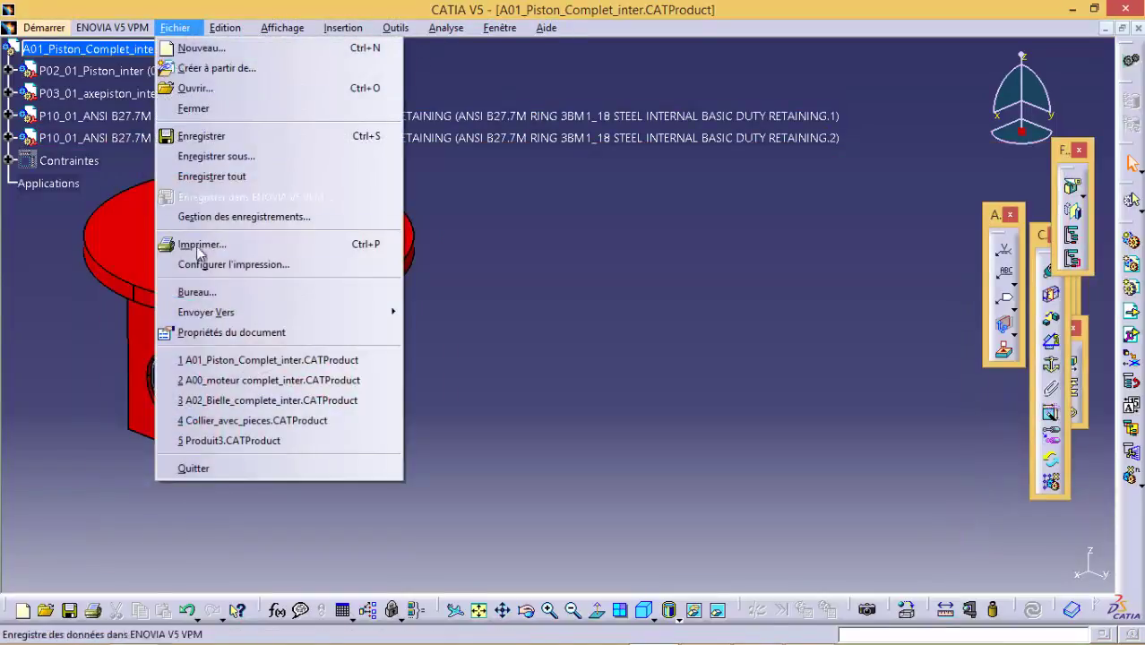
pyautogui.click(238, 380)
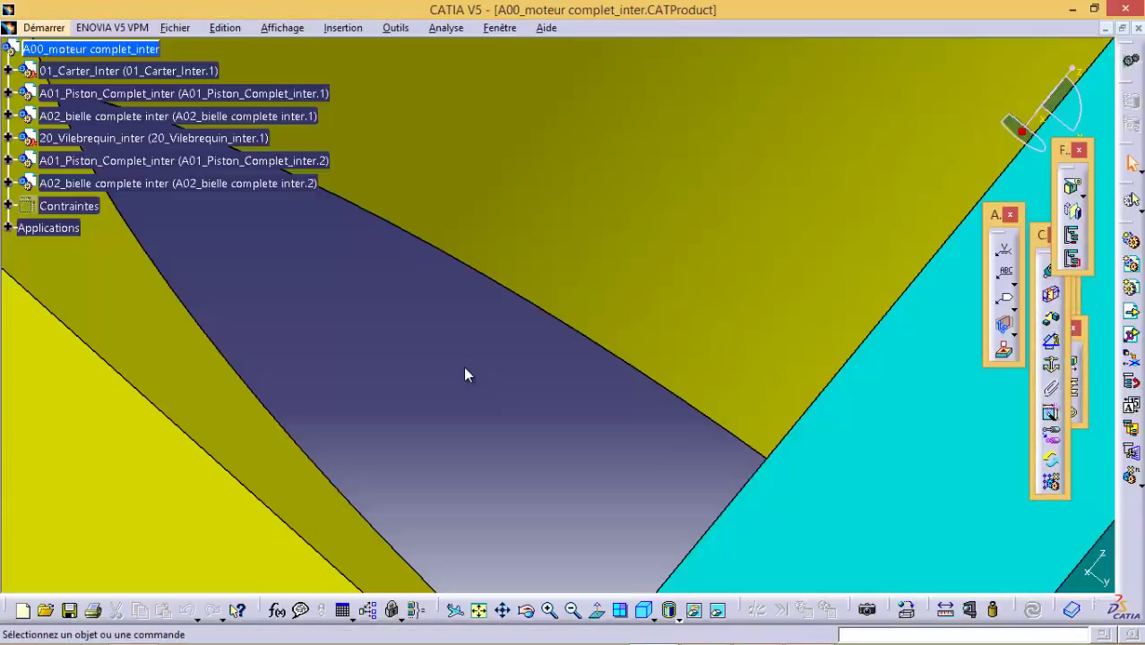
pyautogui.click(478, 610)
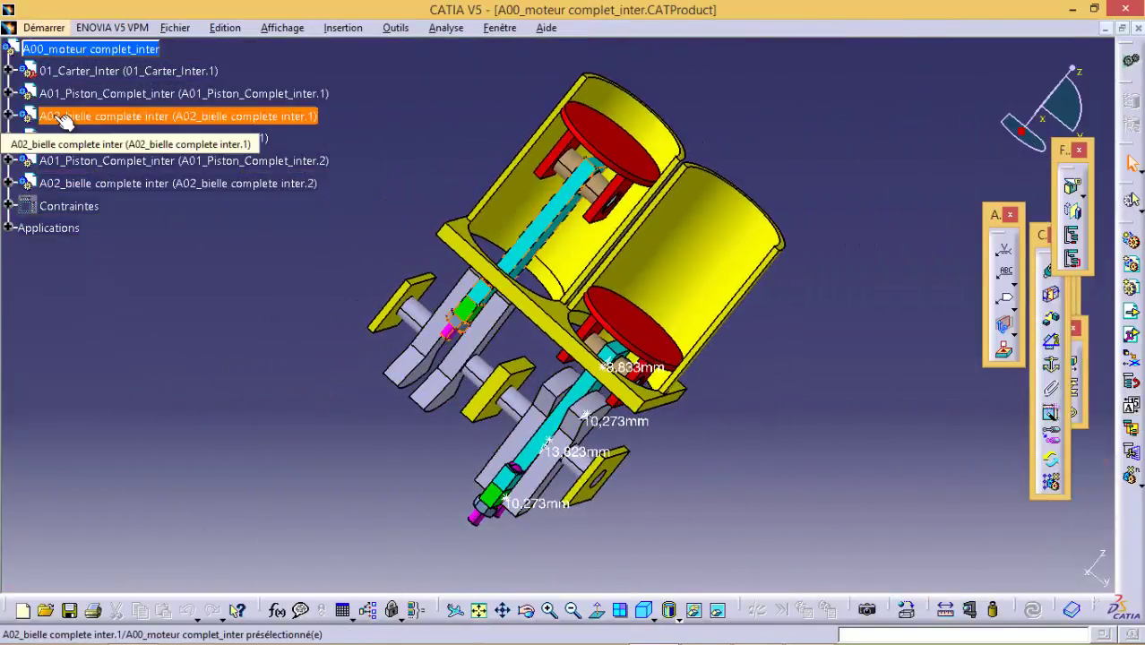
# Step: Create a second subfolder called A02_Bielle in the Moteur folder in File Explorer, and return to CATIA
pyautogui.moveTo(224, 631)
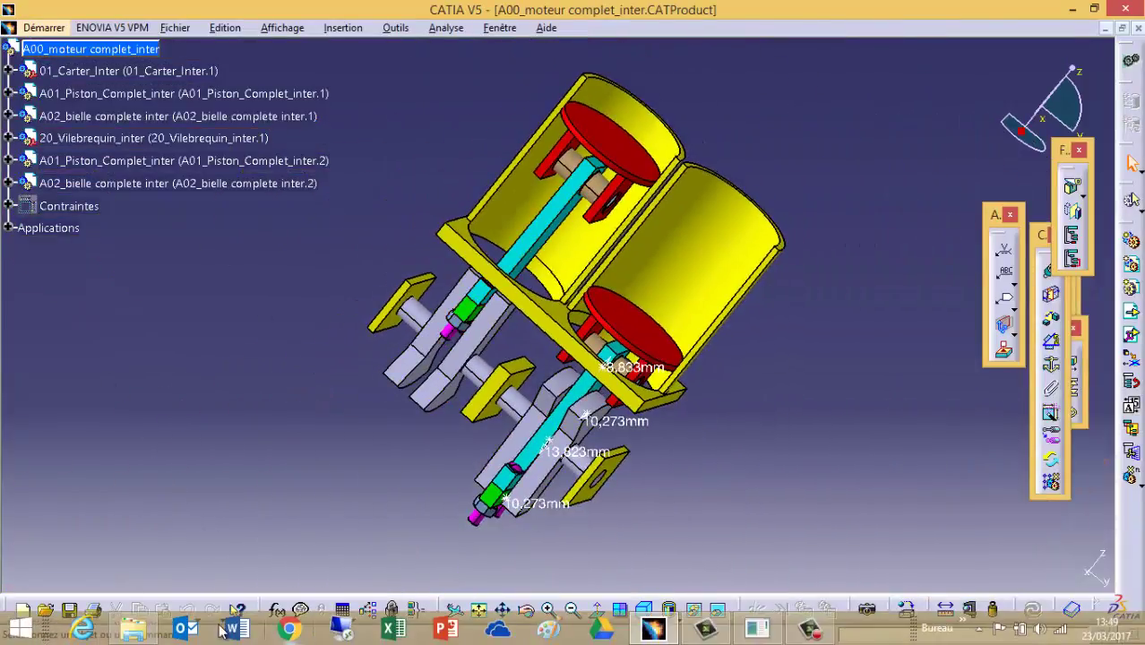
pyautogui.click(132, 629)
pyautogui.rightClick(356, 338)
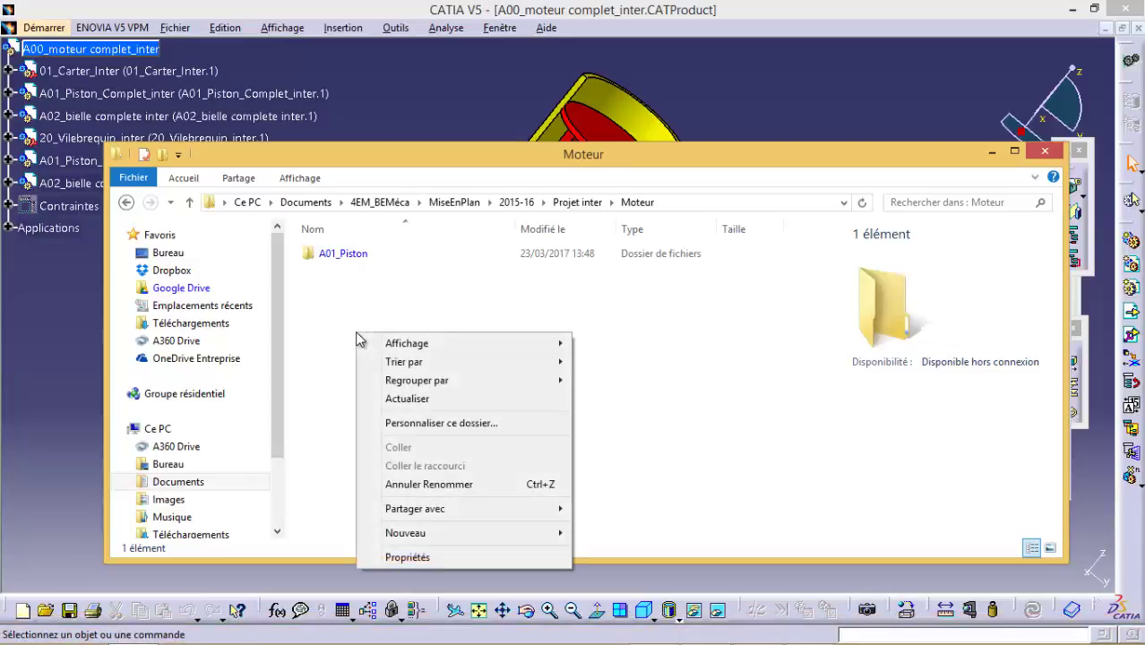
pyautogui.moveTo(435, 533)
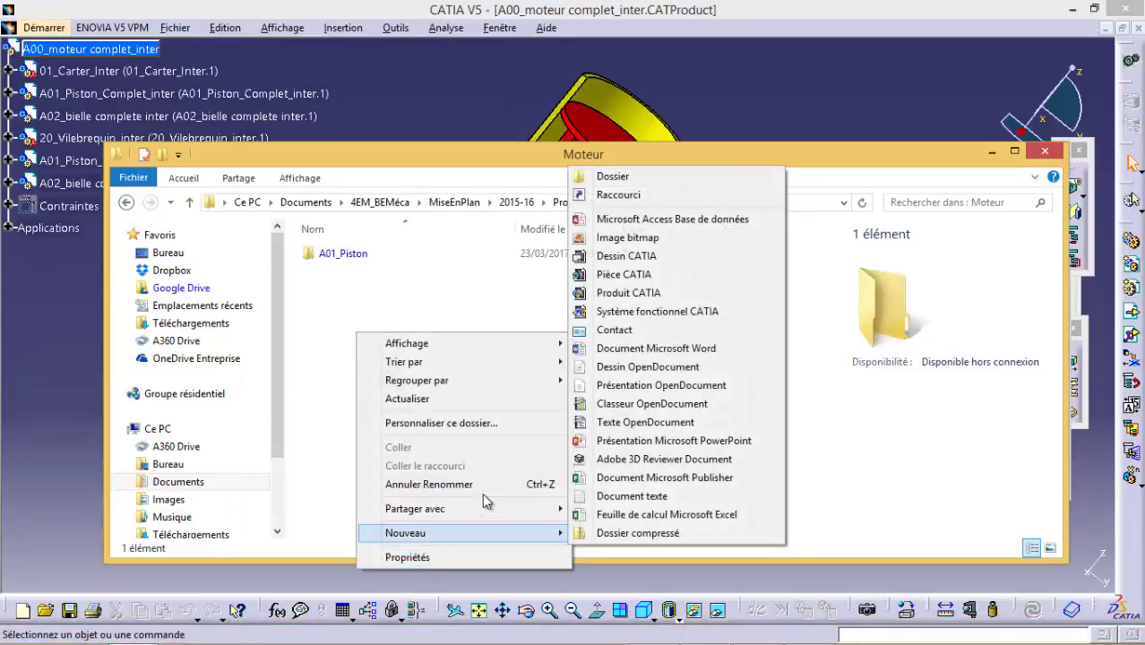
pyautogui.click(616, 176)
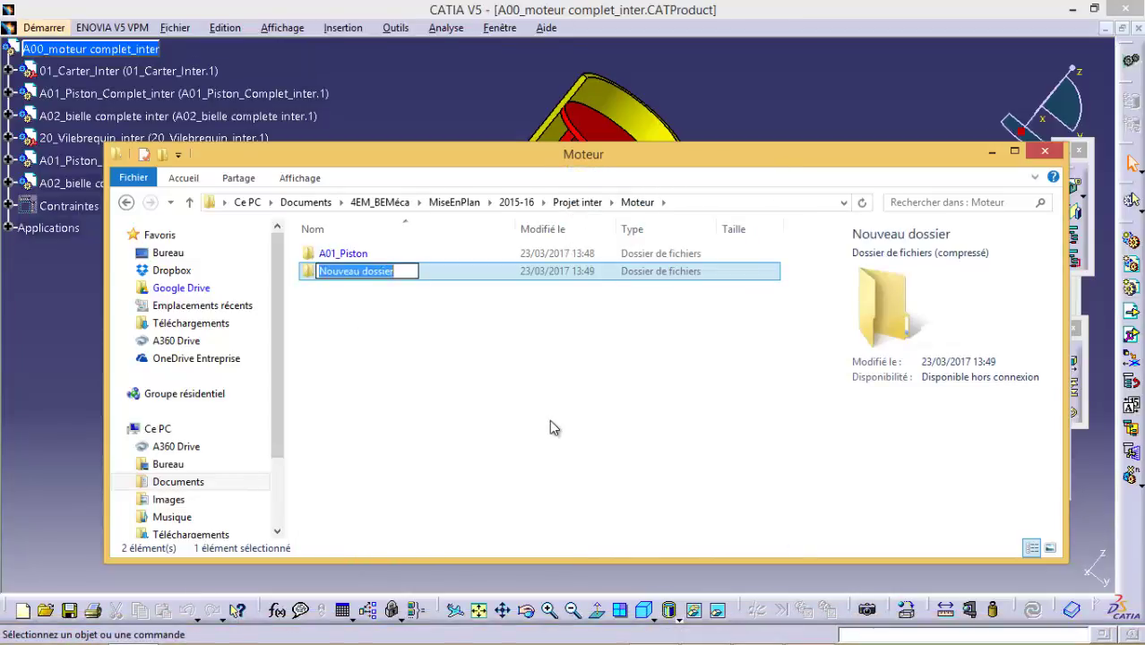
pyautogui.write('A02')
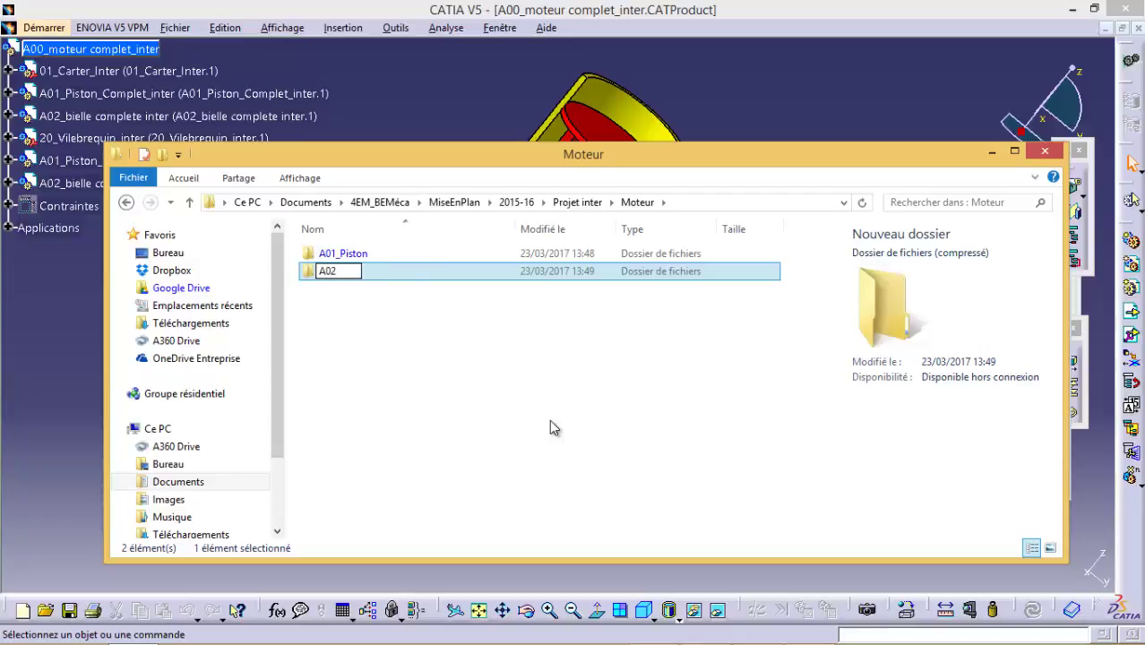
pyautogui.write('_Bielle')
pyautogui.click(183, 365)
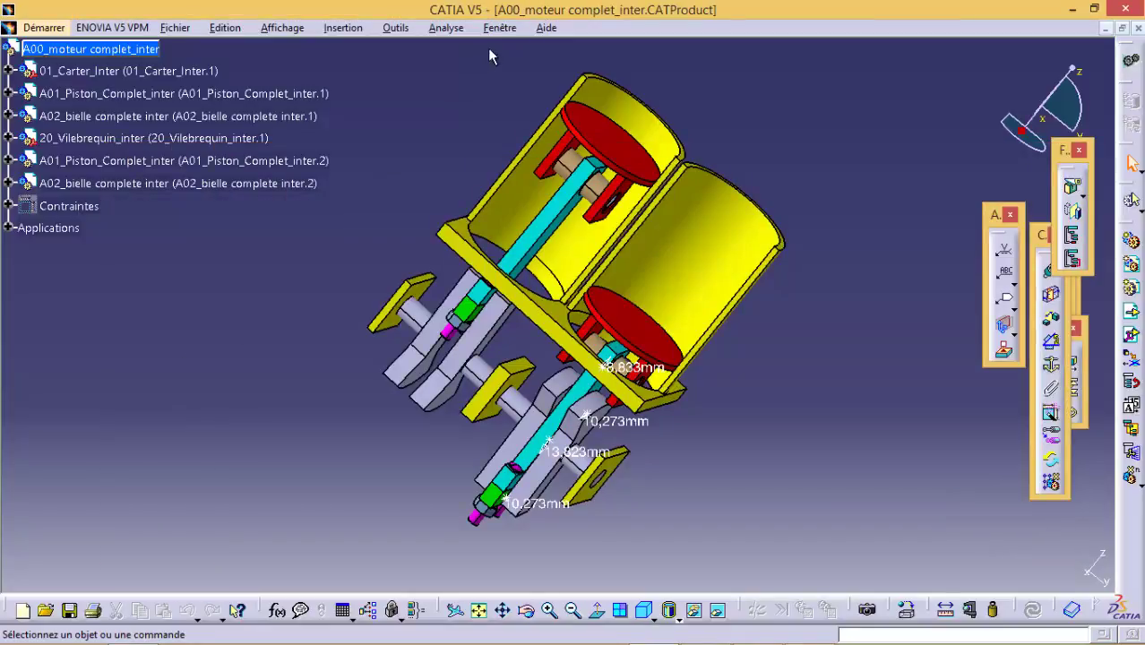
# Step: Close the A00_moteur complet_inter assembly and make the A01_Piston_Complet_inter window active
pyautogui.click(175, 28)
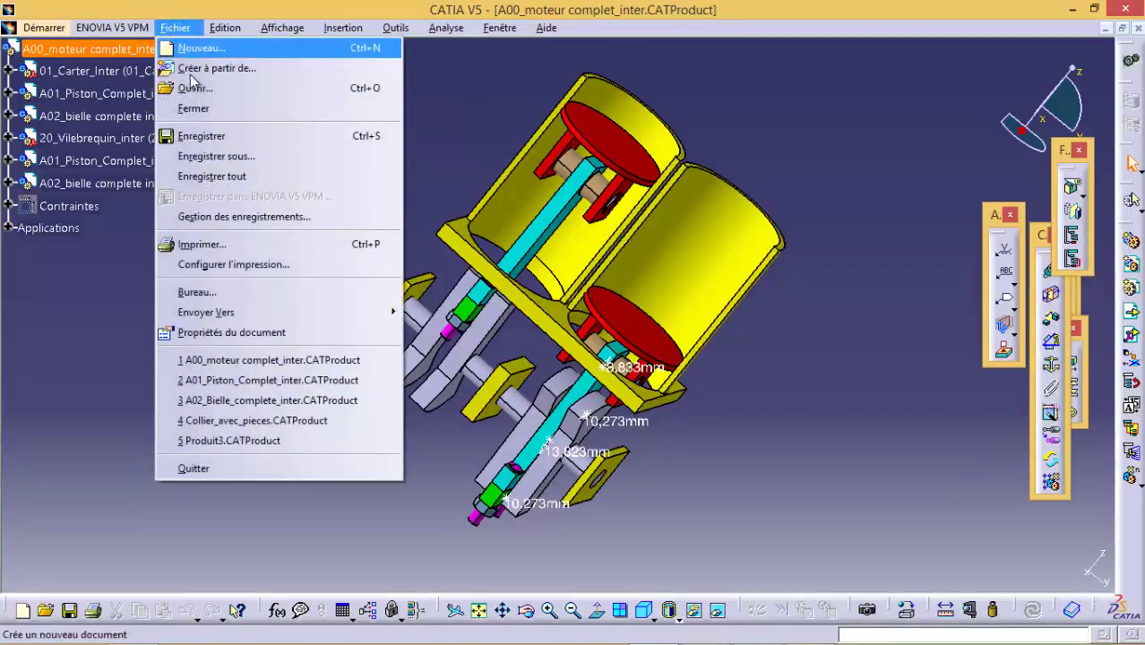
pyautogui.click(193, 107)
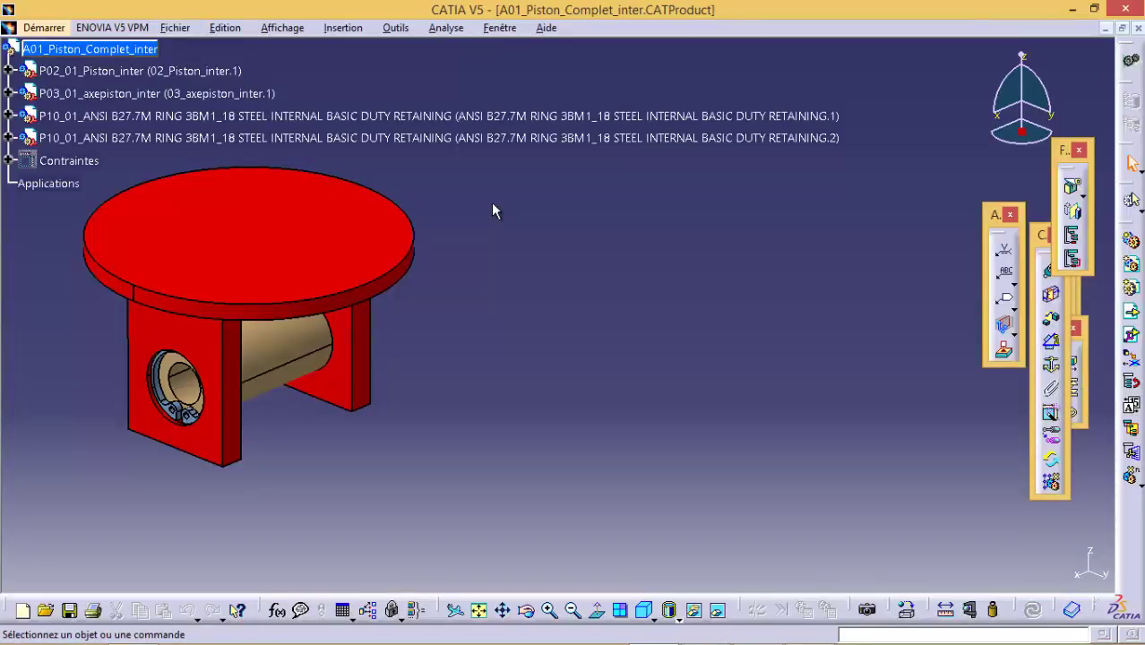
pyautogui.click(509, 31)
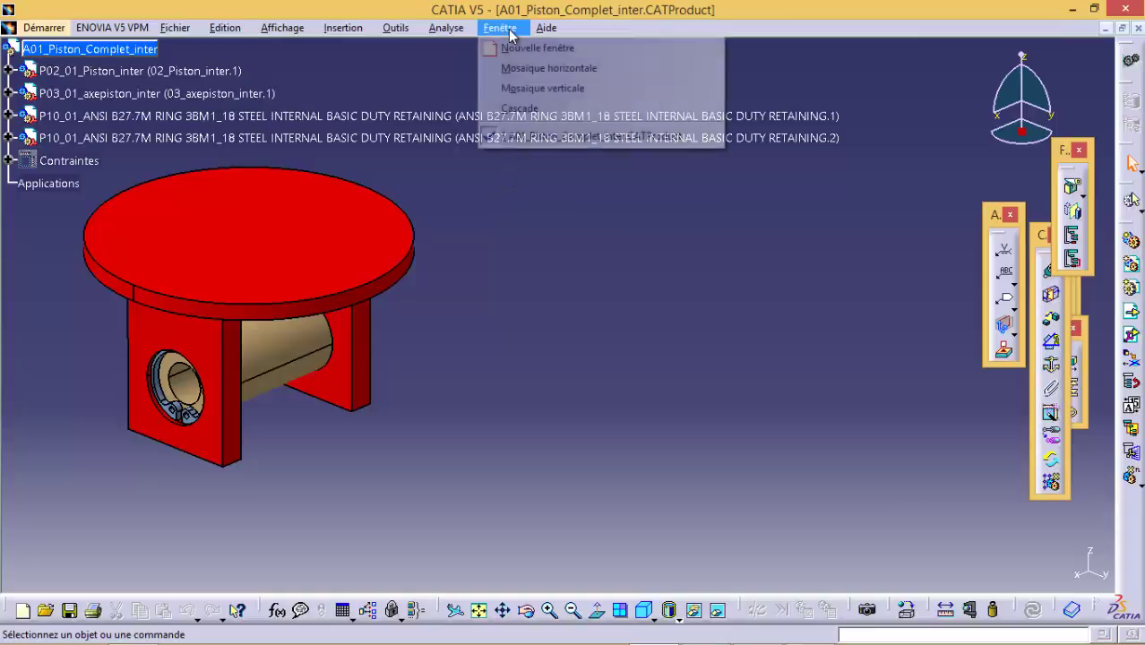
pyautogui.click(541, 139)
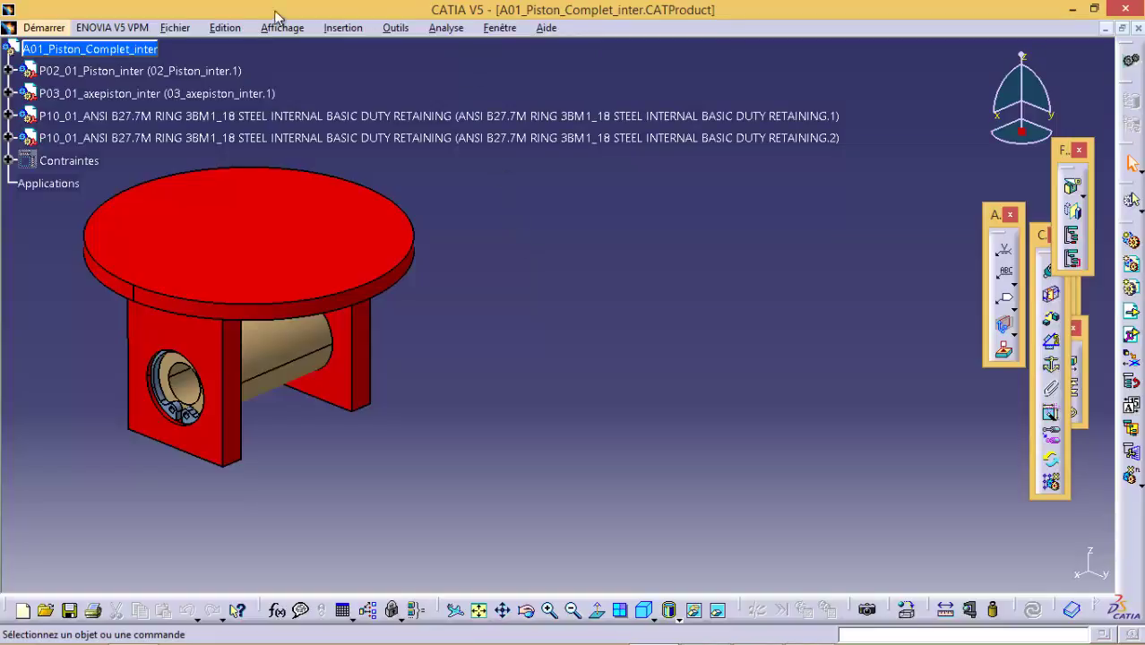
# Step: In save management, set A01_Piston_Complet_inter.CATProduct to save into the Moteur\A01_Piston folder under its existing name
pyautogui.click(177, 28)
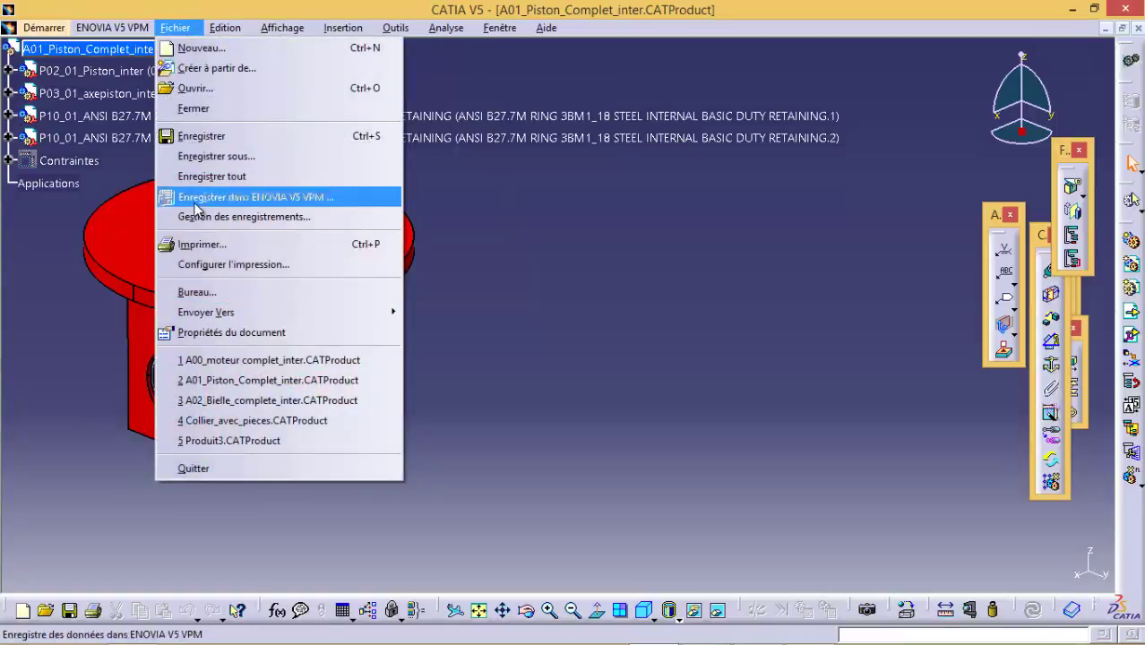
pyautogui.click(192, 216)
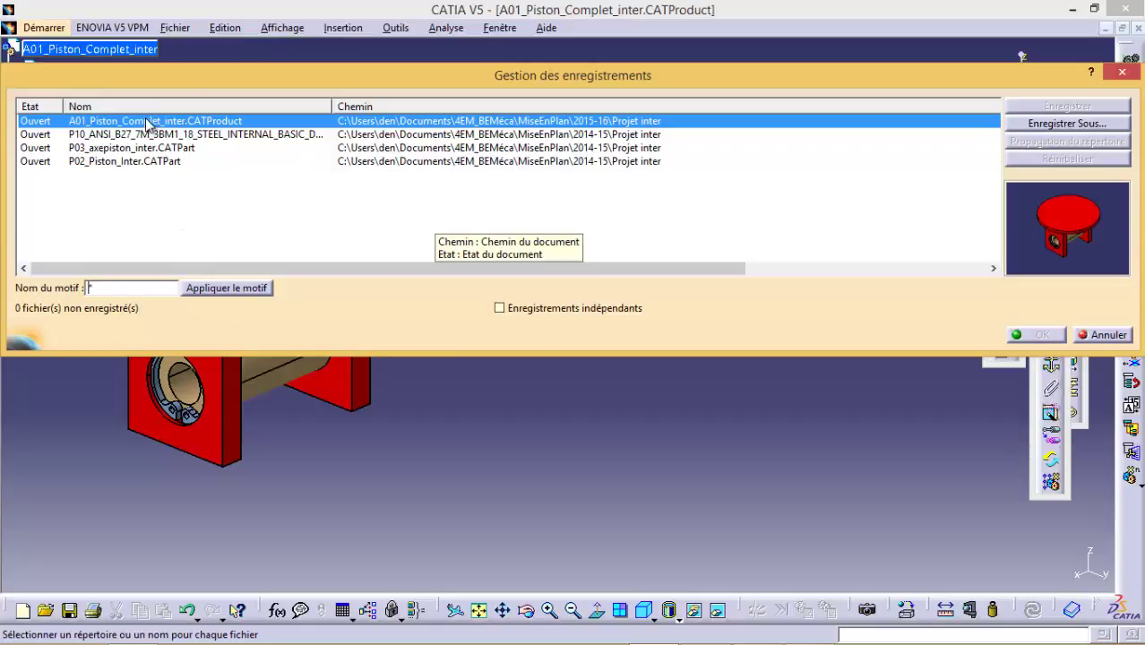
pyautogui.click(1030, 124)
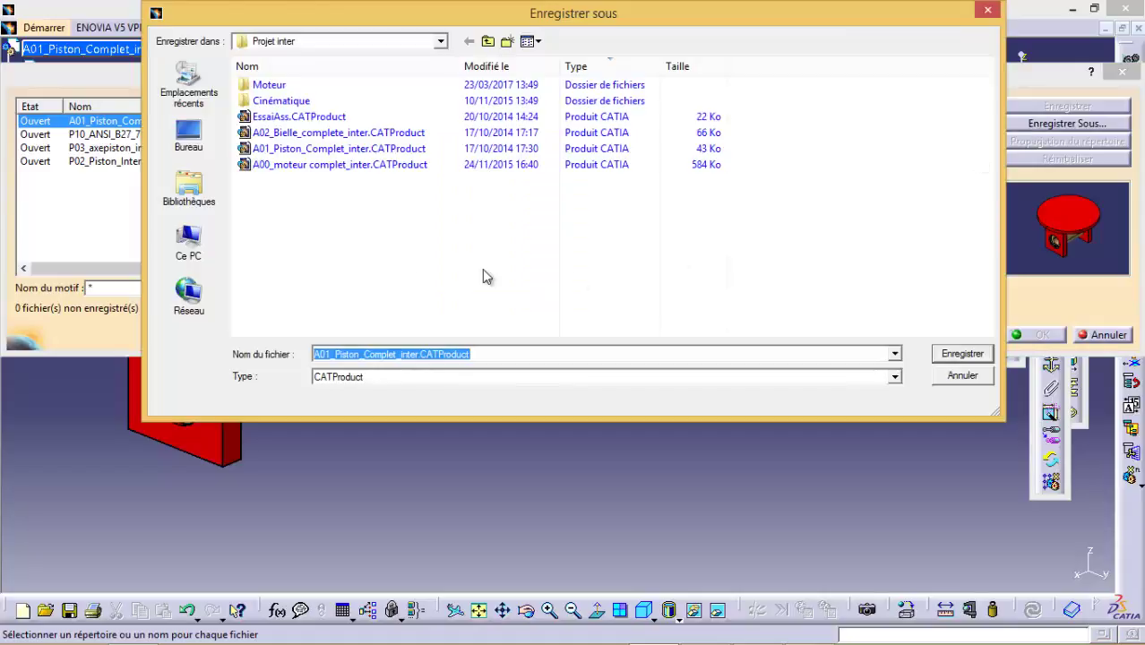
pyautogui.doubleClick(262, 85)
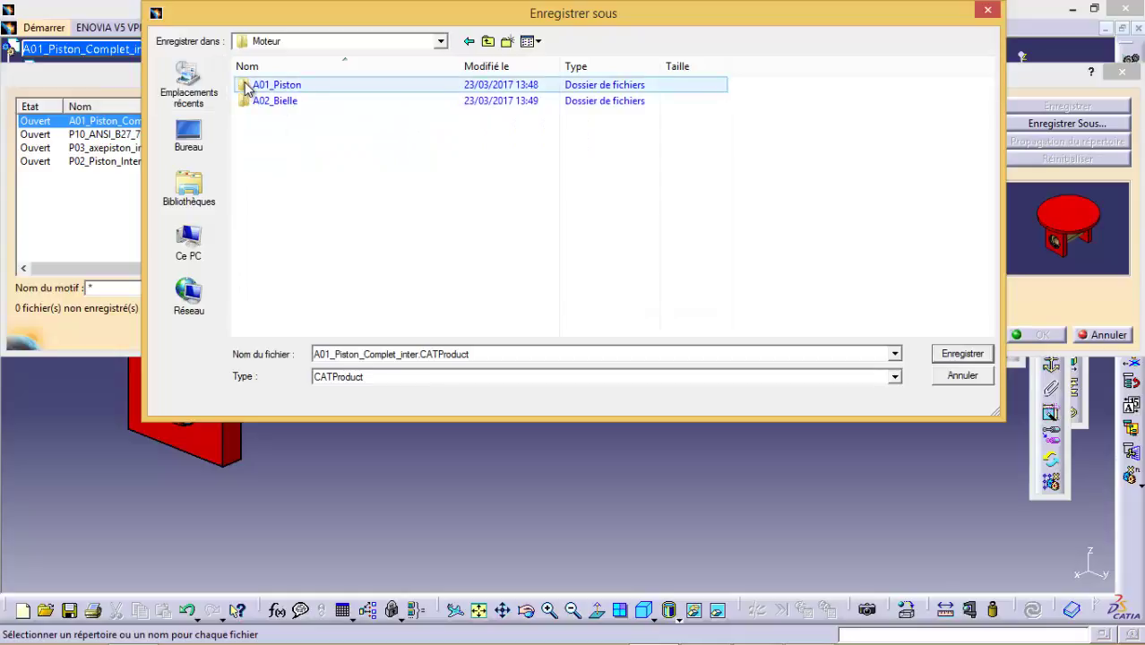
pyautogui.doubleClick(269, 85)
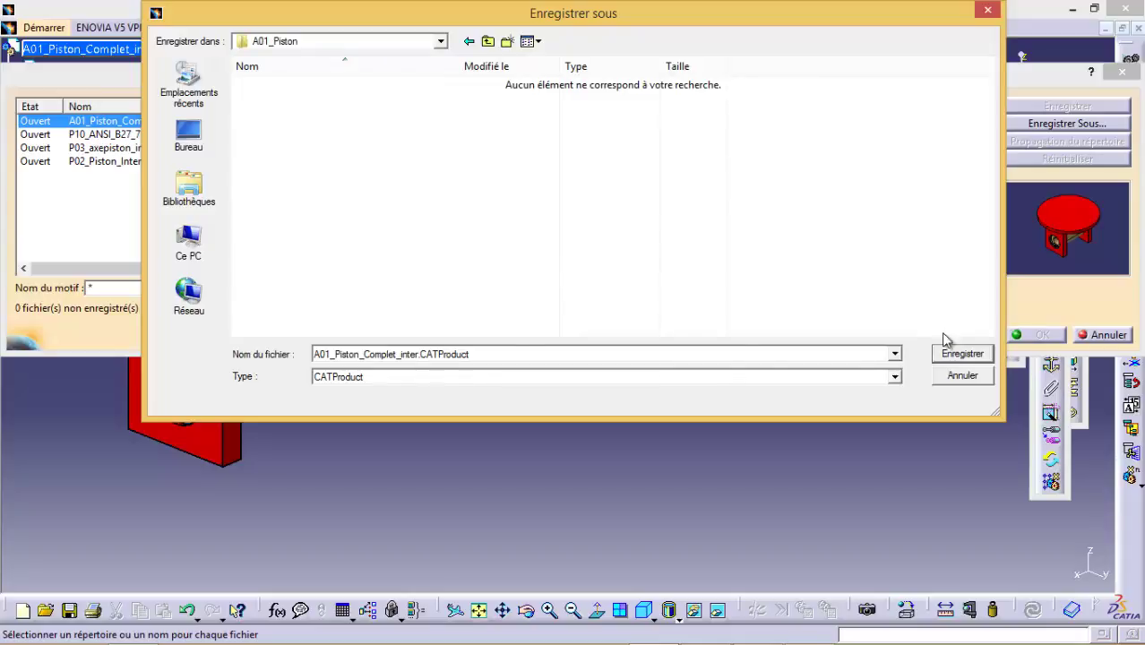
pyautogui.click(958, 355)
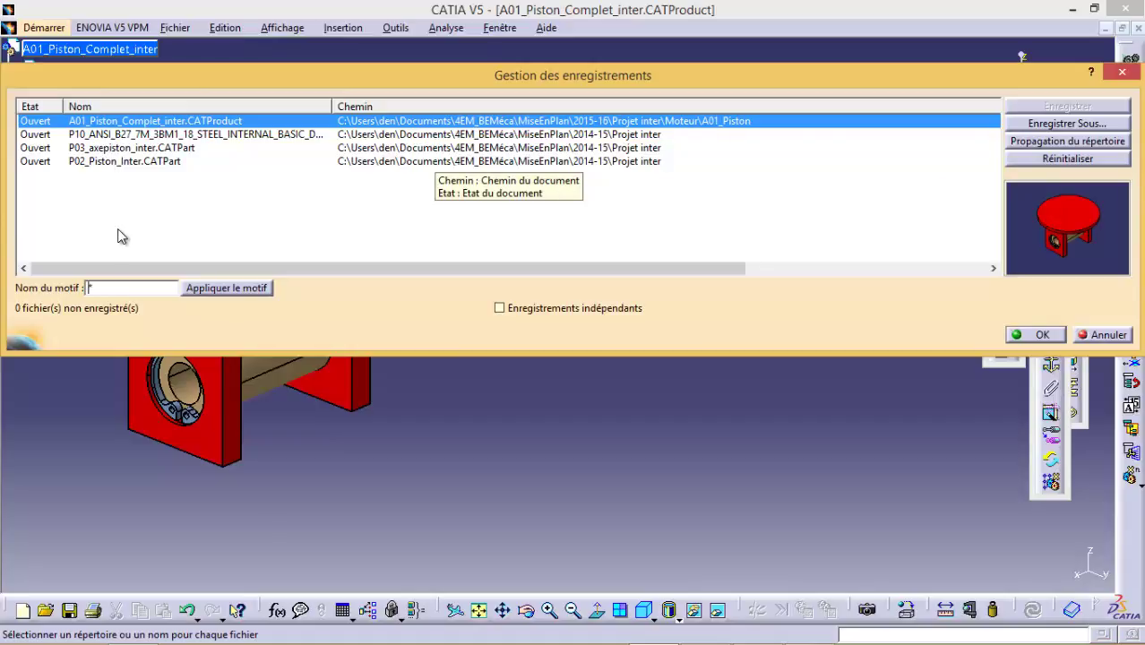
# Step: Switch to File Explorer and create a subfolder called PART inside the Moteur\A01_Piston folder
pyautogui.moveTo(246, 636)
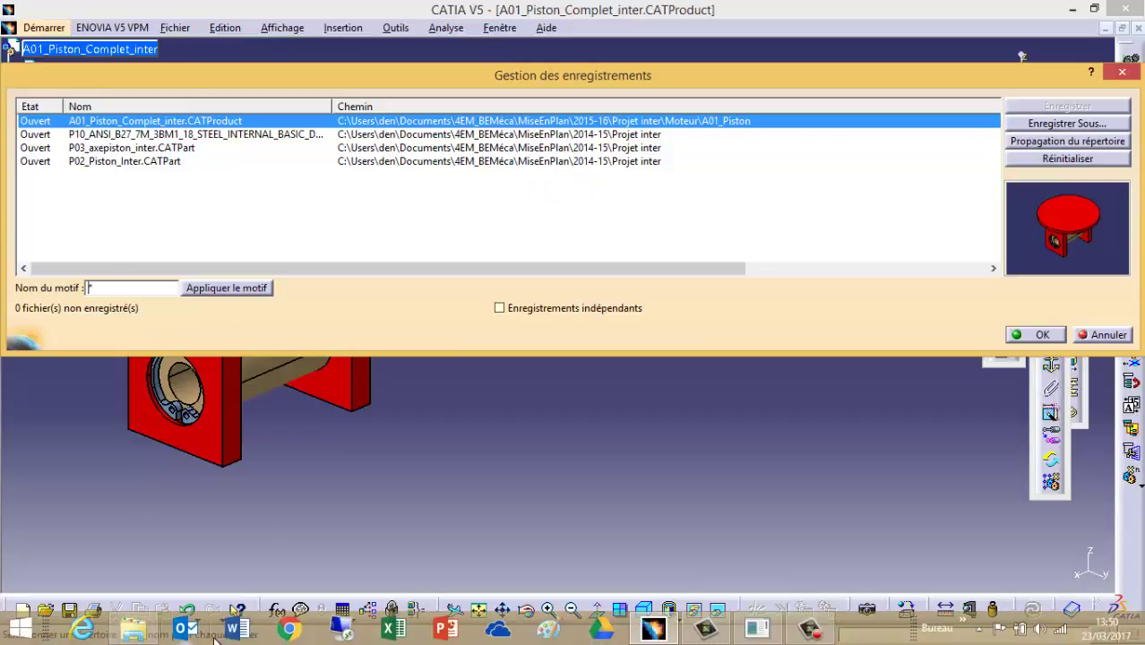
pyautogui.click(132, 630)
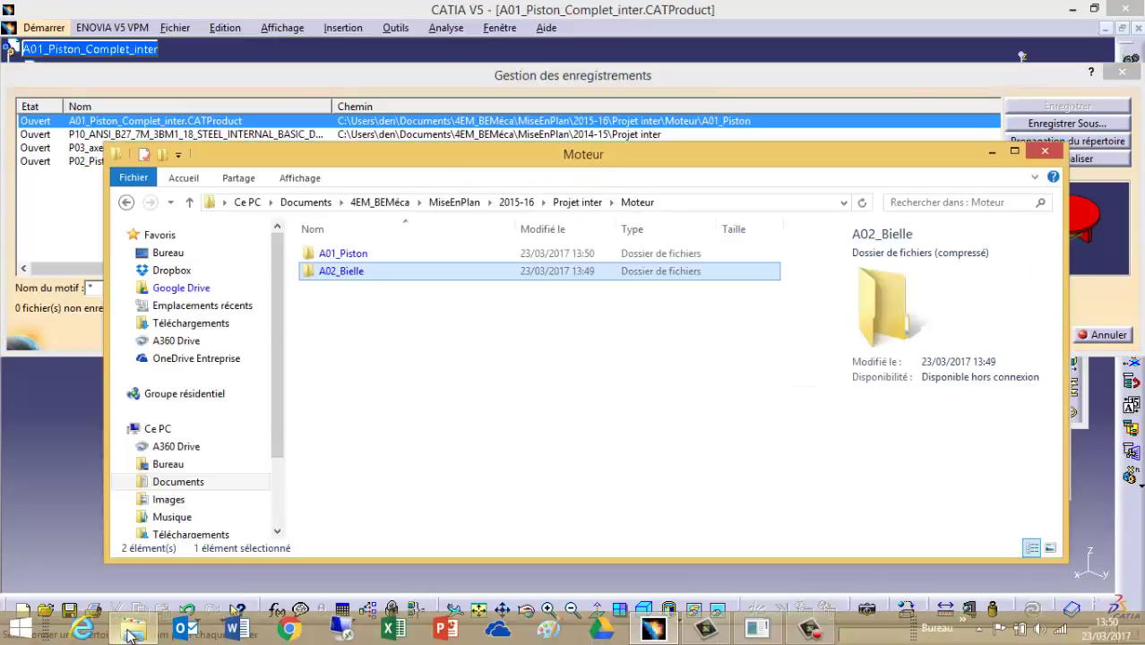
pyautogui.keyDown('ctrl'); pyautogui.click(310, 254); pyautogui.keyUp('ctrl')
pyautogui.doubleClick(332, 253)
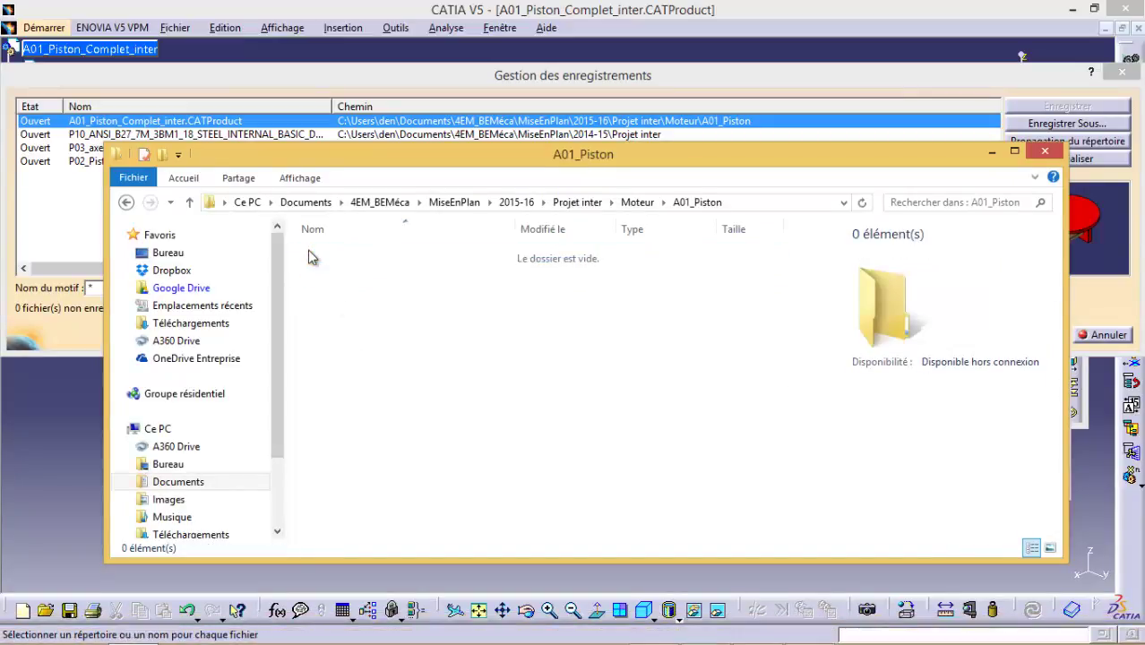
pyautogui.rightClick(309, 257)
pyautogui.moveTo(366, 453)
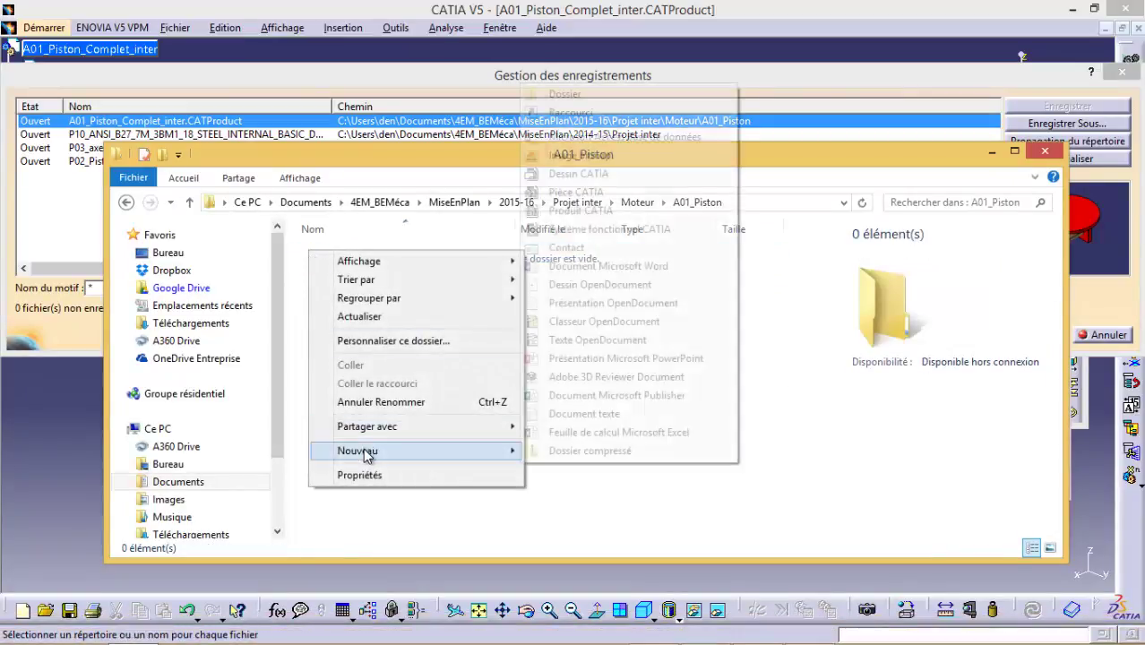
pyautogui.click(566, 94)
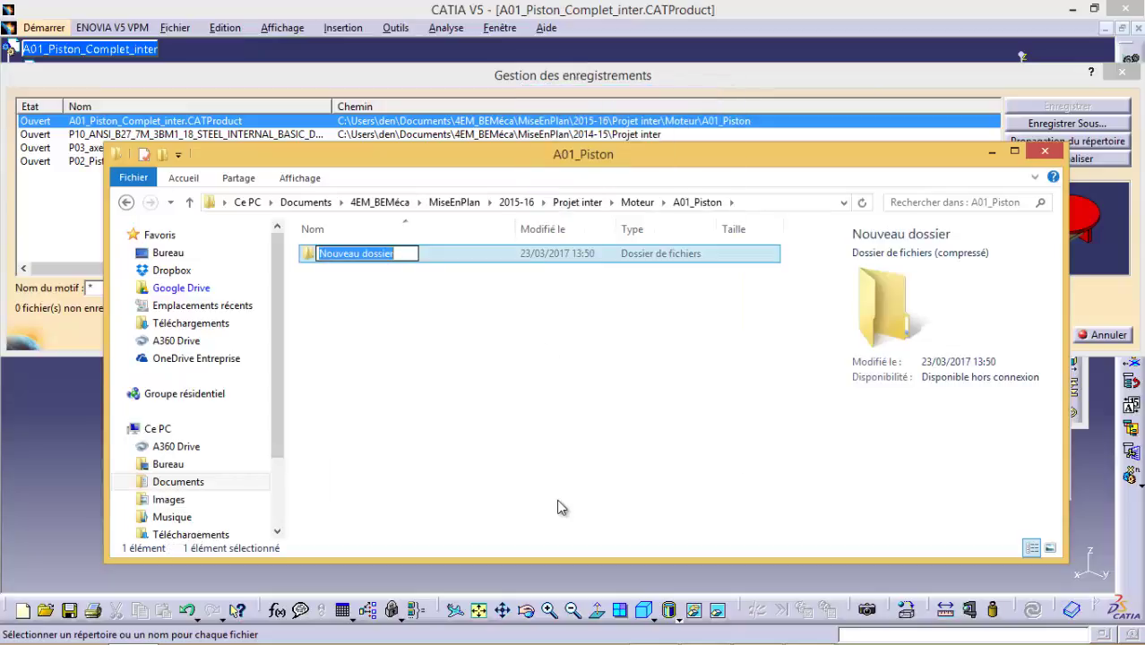
pyautogui.write('PART')
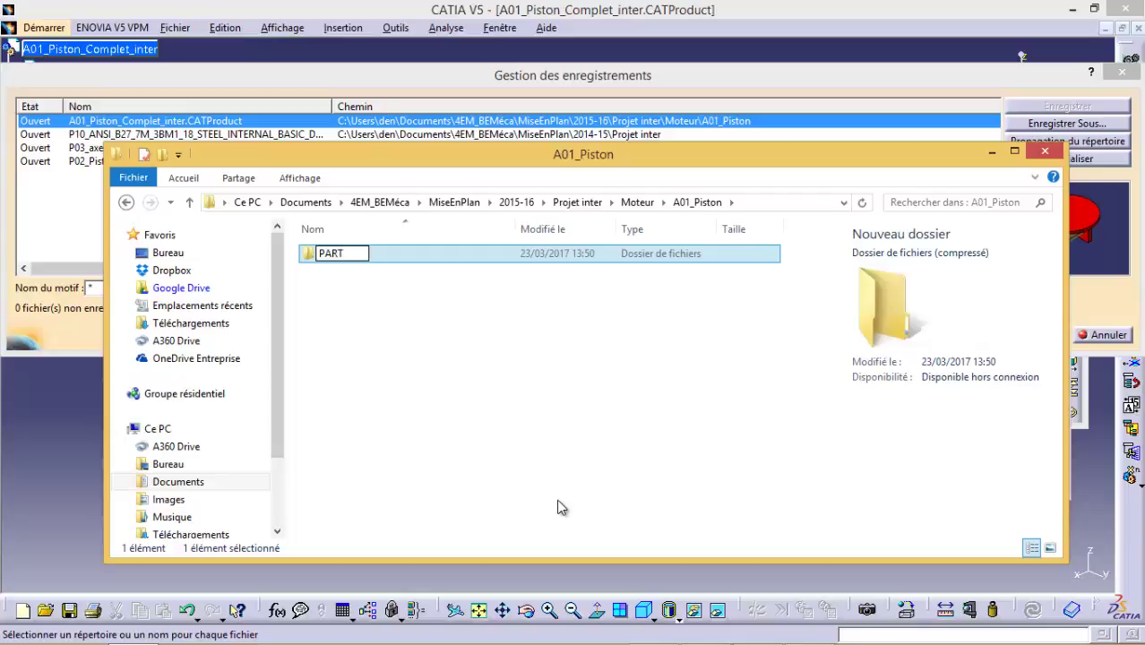
pyautogui.press('Return')
# Step: Create a second subfolder called DRAWING in the A01_Piston folder, and return to CATIA's save management
pyautogui.rightClick(492, 382)
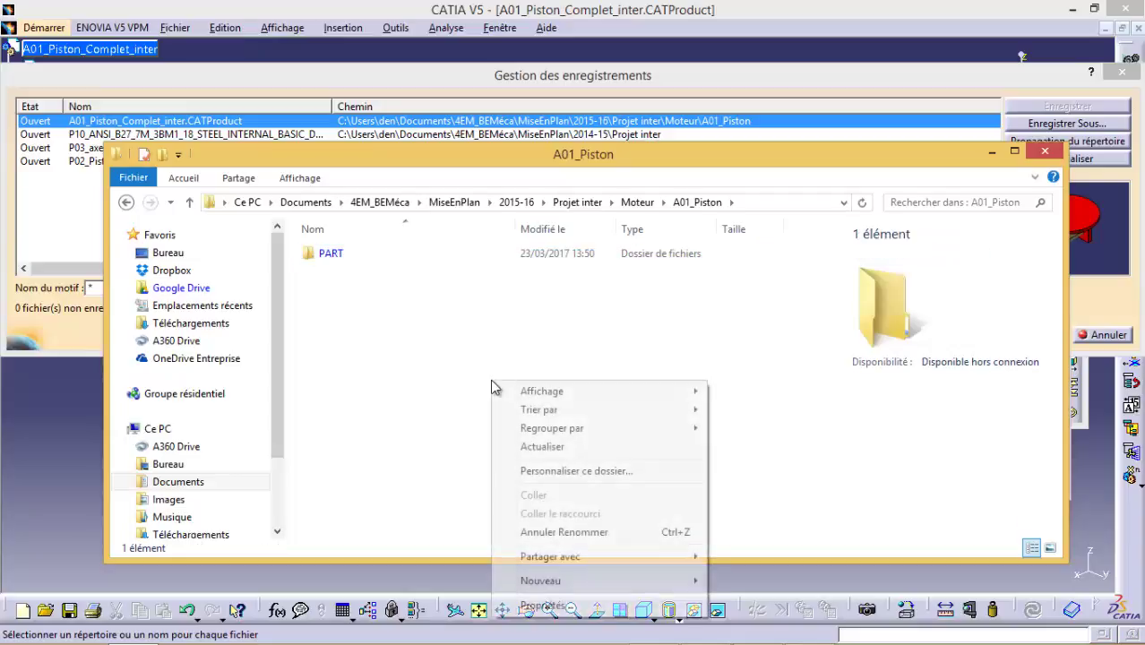
pyautogui.moveTo(610, 580)
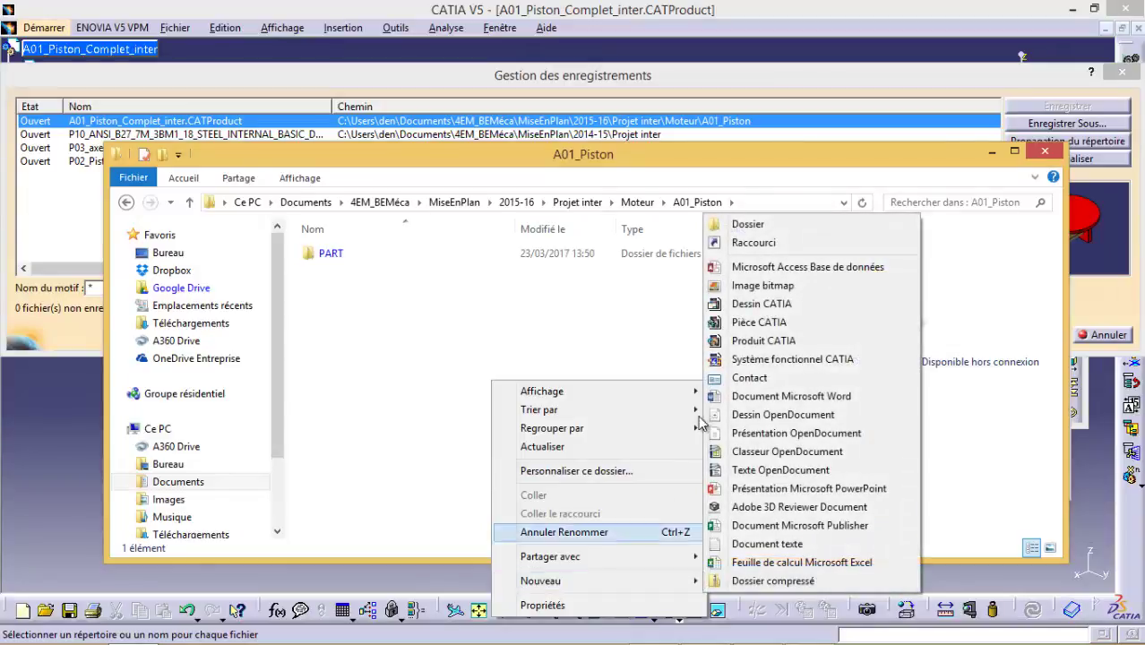
pyautogui.click(744, 225)
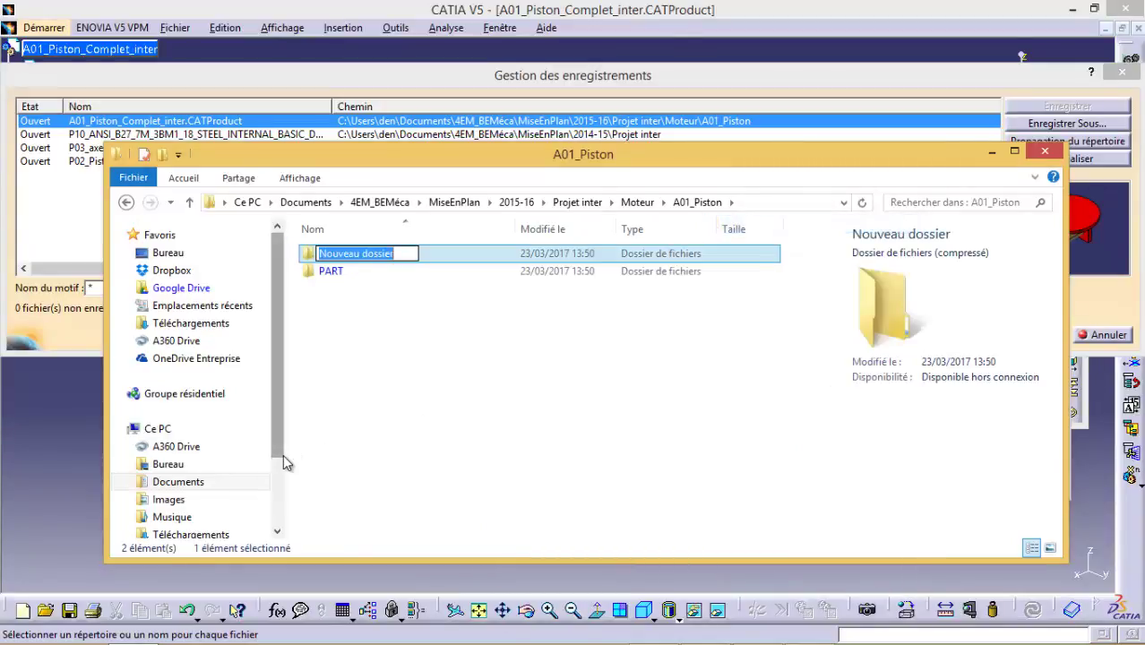
pyautogui.write('Drawing')
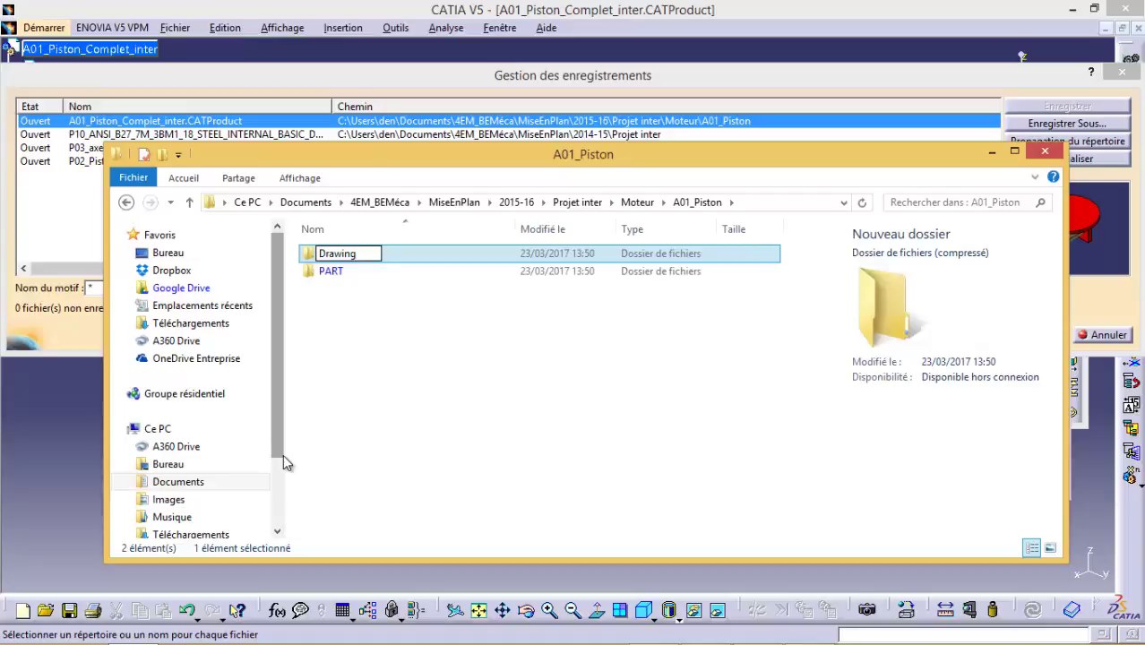
pyautogui.press('BackSpace')
pyautogui.press('BackSpace')
pyautogui.press('BackSpace')
pyautogui.press('BackSpace')
pyautogui.press('BackSpace')
pyautogui.press('BackSpace')
pyautogui.write('RAWING')
pyautogui.press('Return')
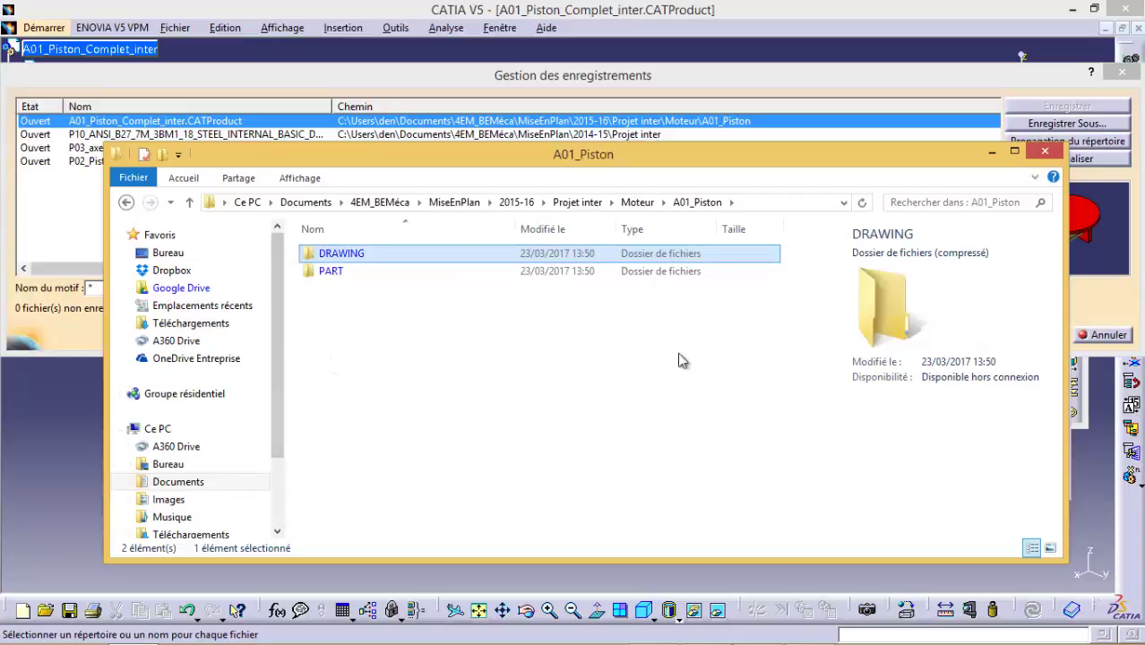
pyautogui.click(989, 157)
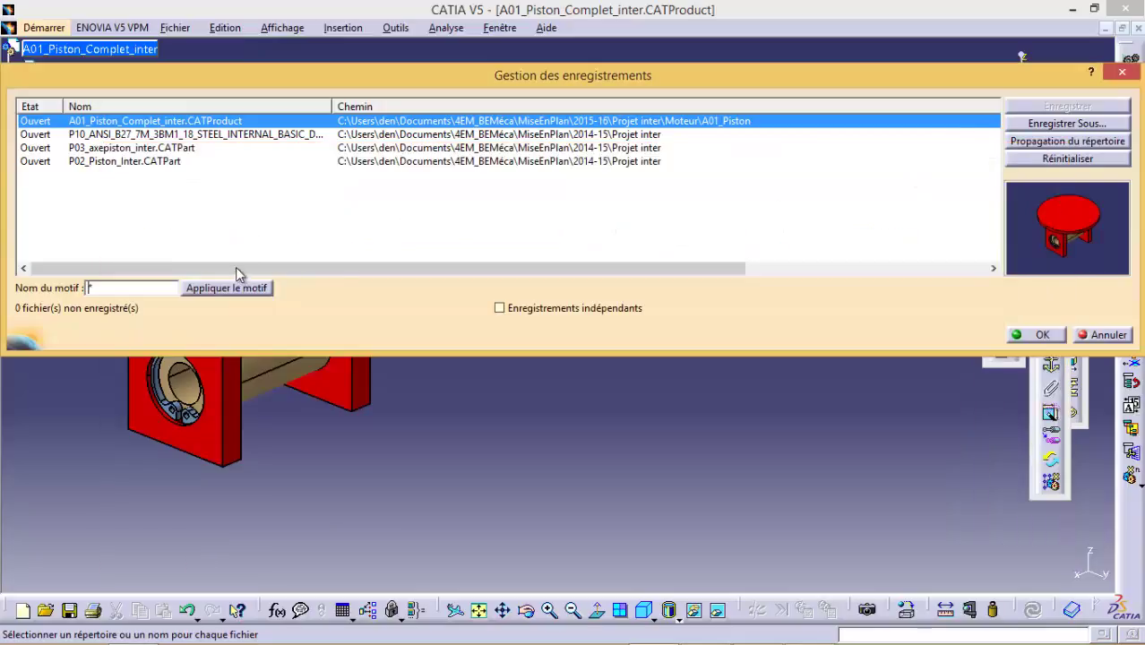
# Step: Start a save-as for the P10 retaining ring part and choose 2015-16\Projet inter\Moteur\A01_Piston\PART as its destination folder
pyautogui.click(115, 135)
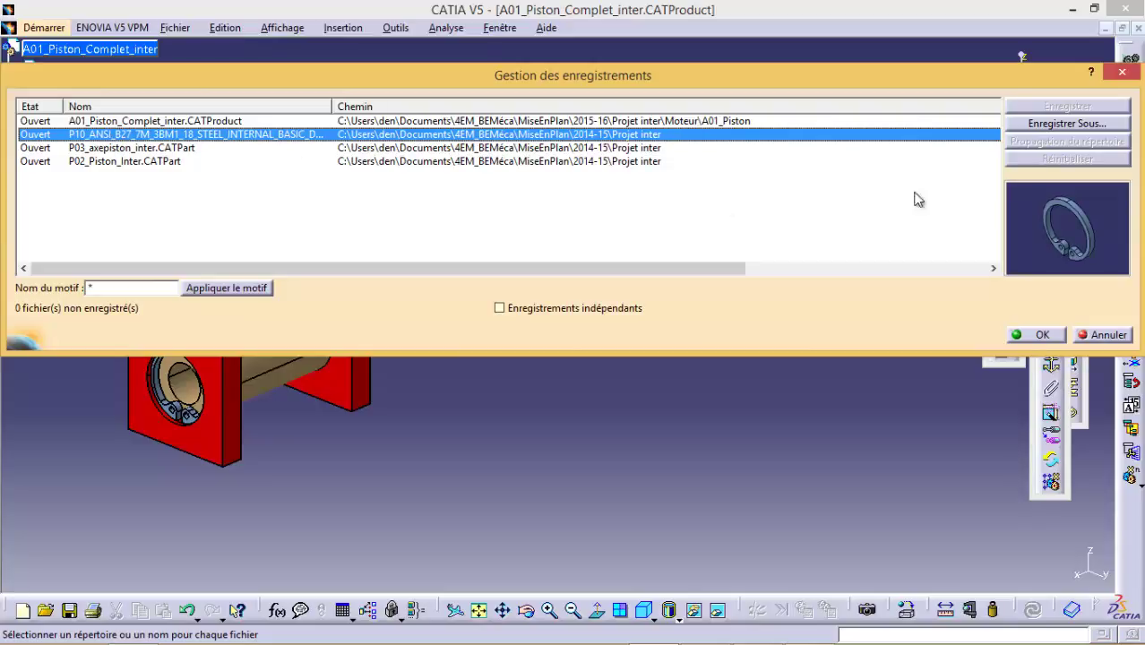
pyautogui.click(1056, 131)
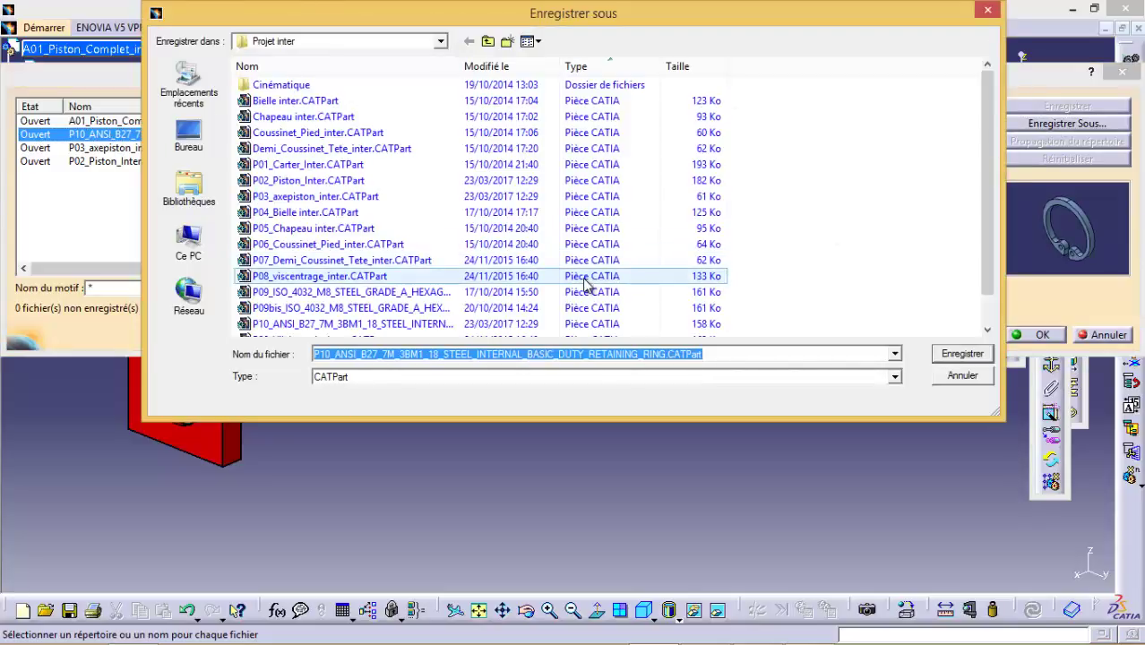
pyautogui.moveTo(991, 132); pyautogui.dragTo(1002, 93)
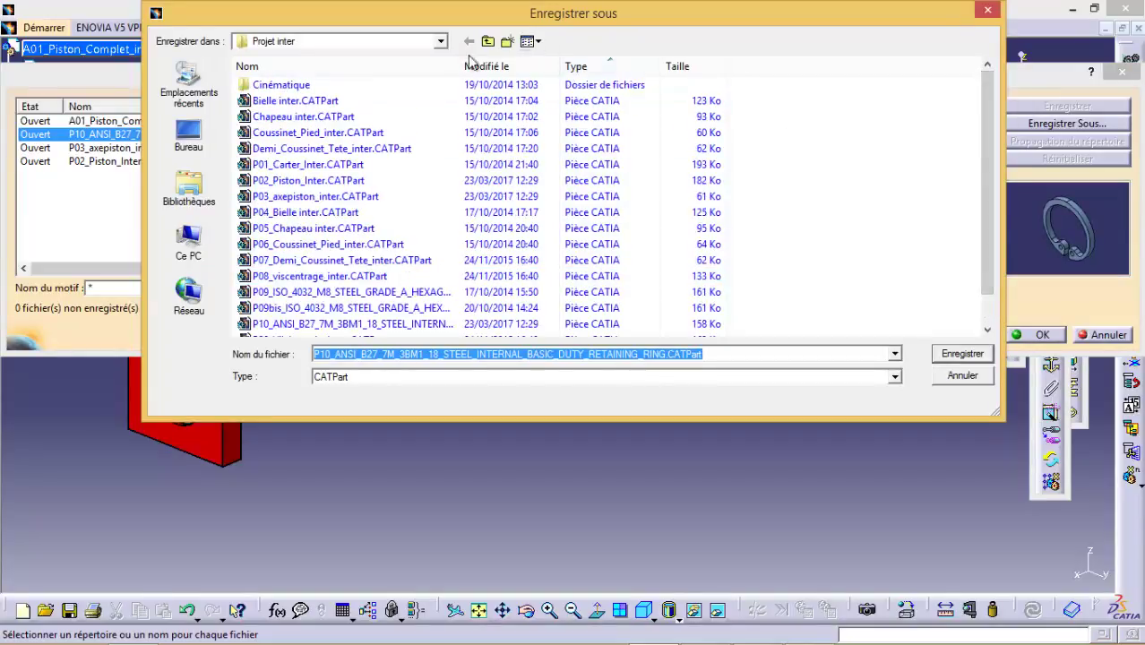
pyautogui.click(440, 42)
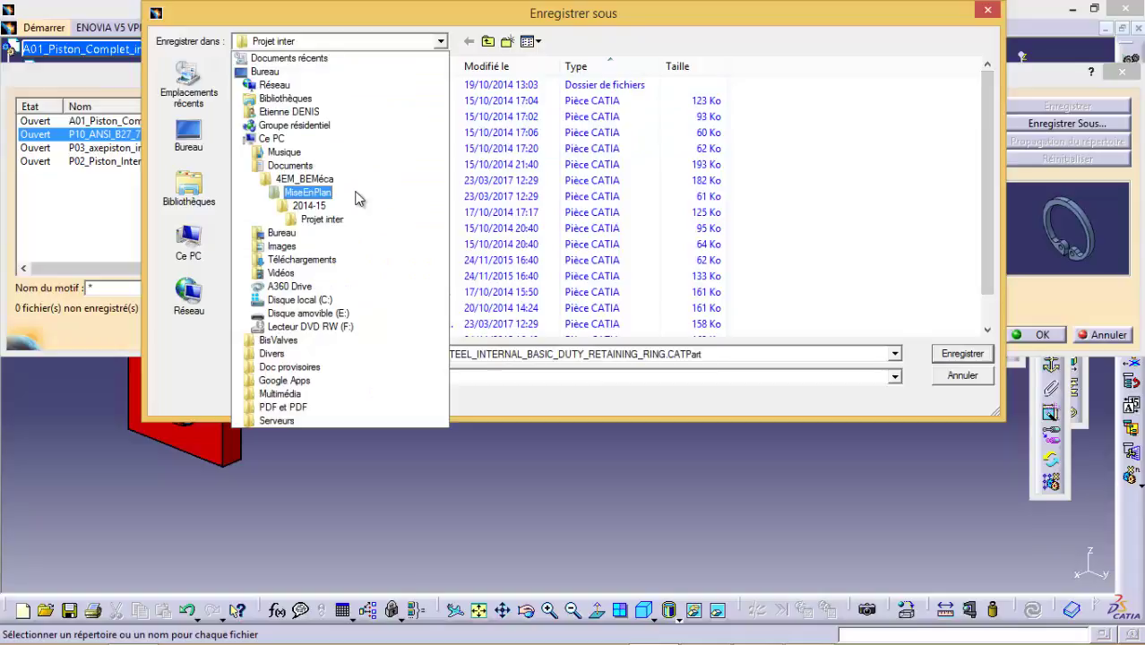
pyautogui.click(356, 197)
pyautogui.doubleClick(244, 214)
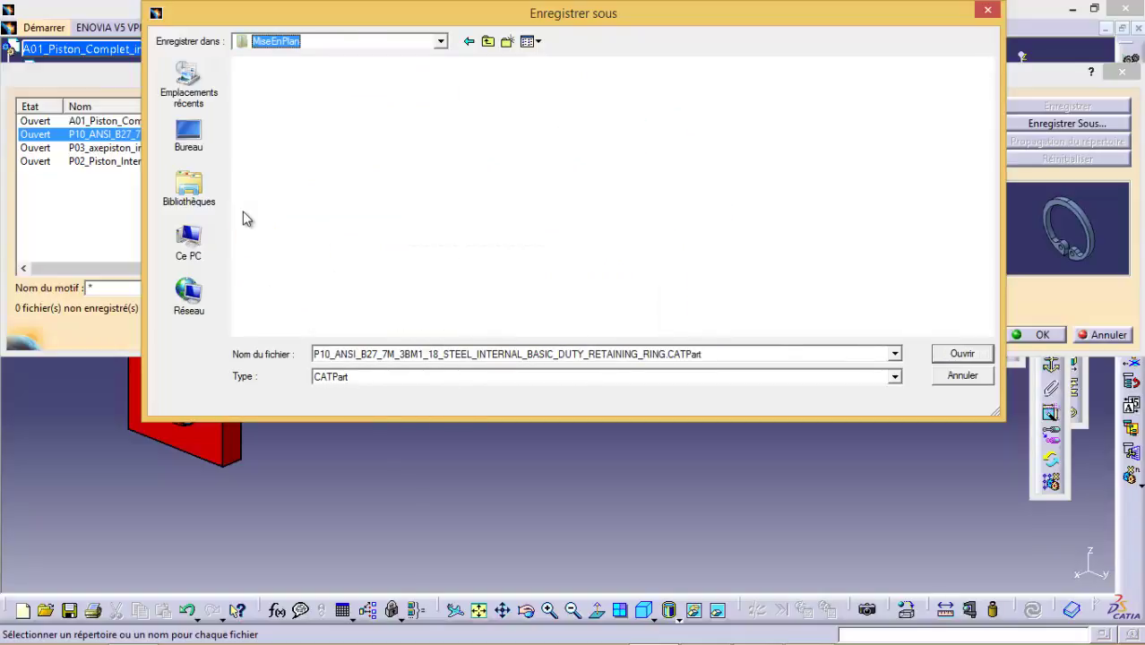
pyautogui.doubleClick(251, 149)
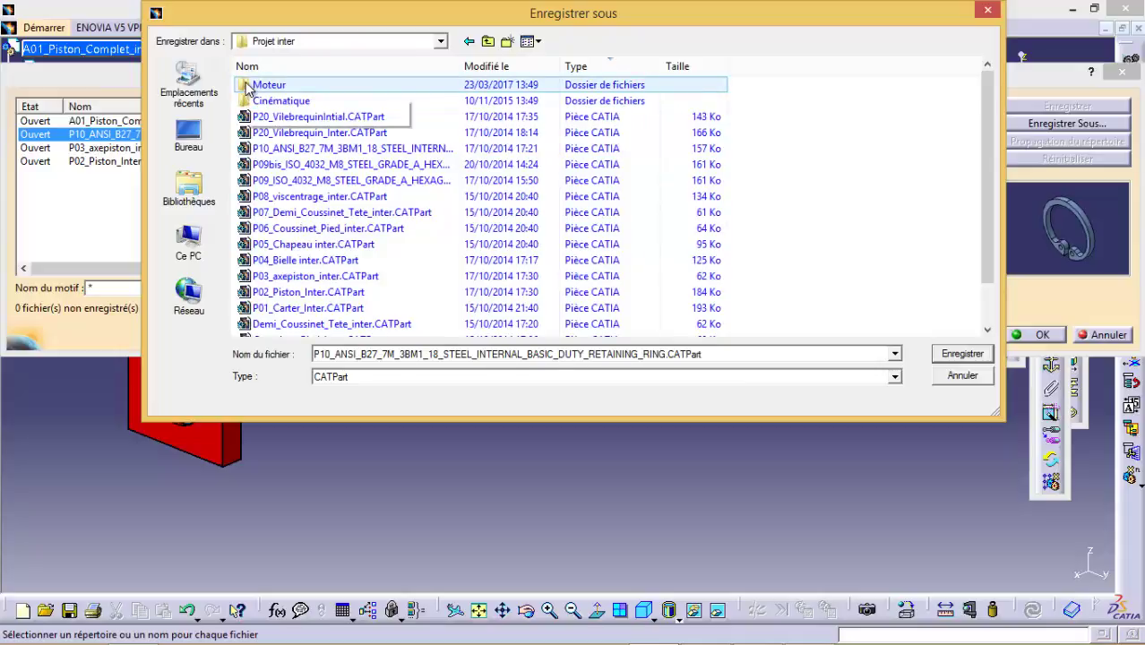
pyautogui.doubleClick(249, 87)
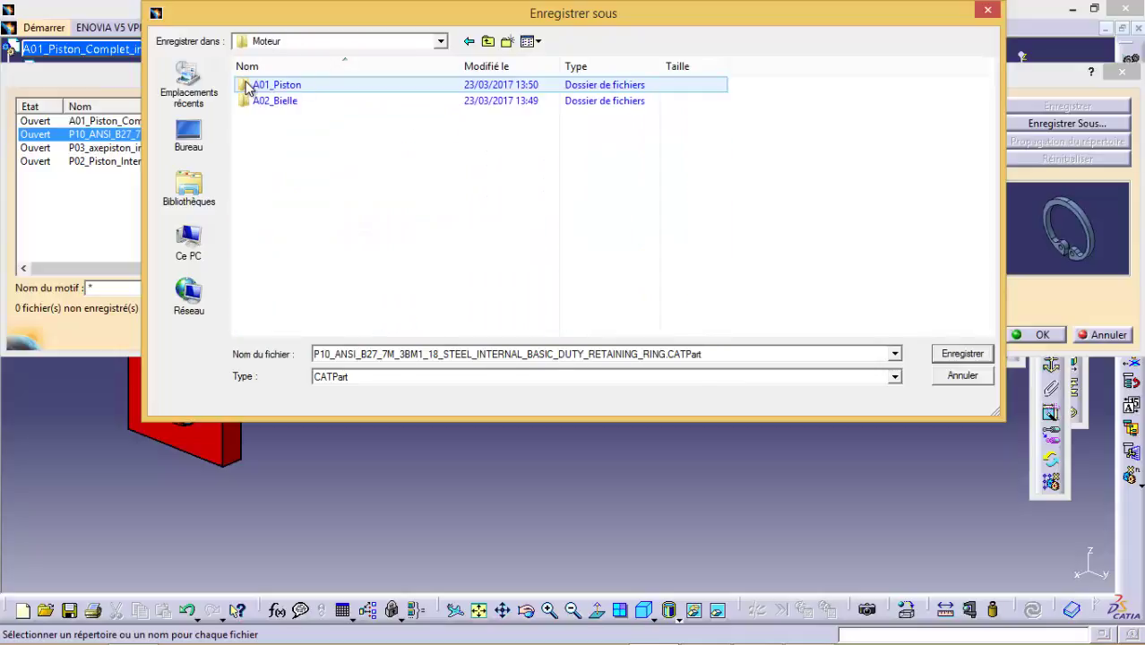
pyautogui.doubleClick(248, 87)
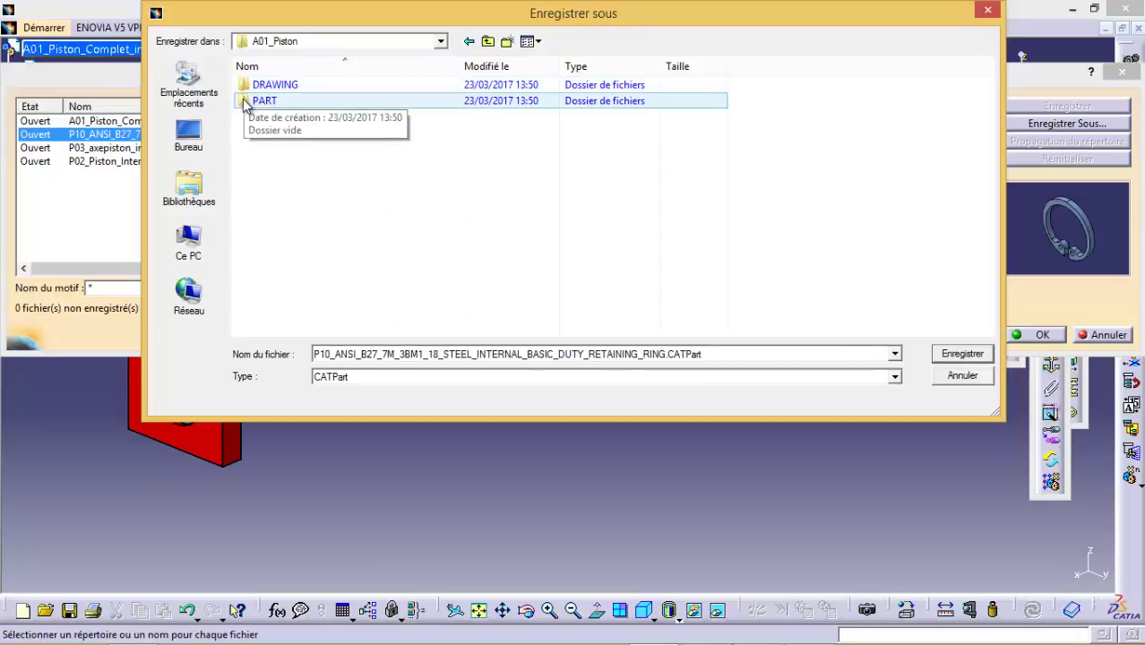
pyautogui.doubleClick(247, 101)
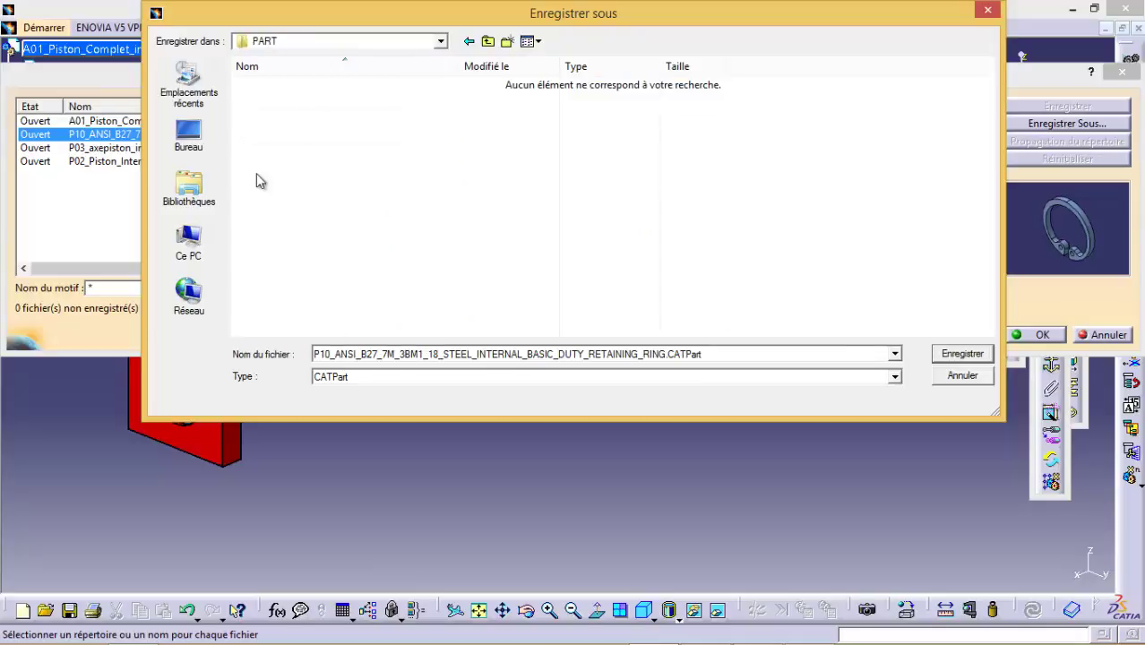
# Step: Insert 01_ after P10_ in the retaining ring's file name, keep the rest of the name, and confirm the save-as
pyautogui.doubleClick(338, 354)
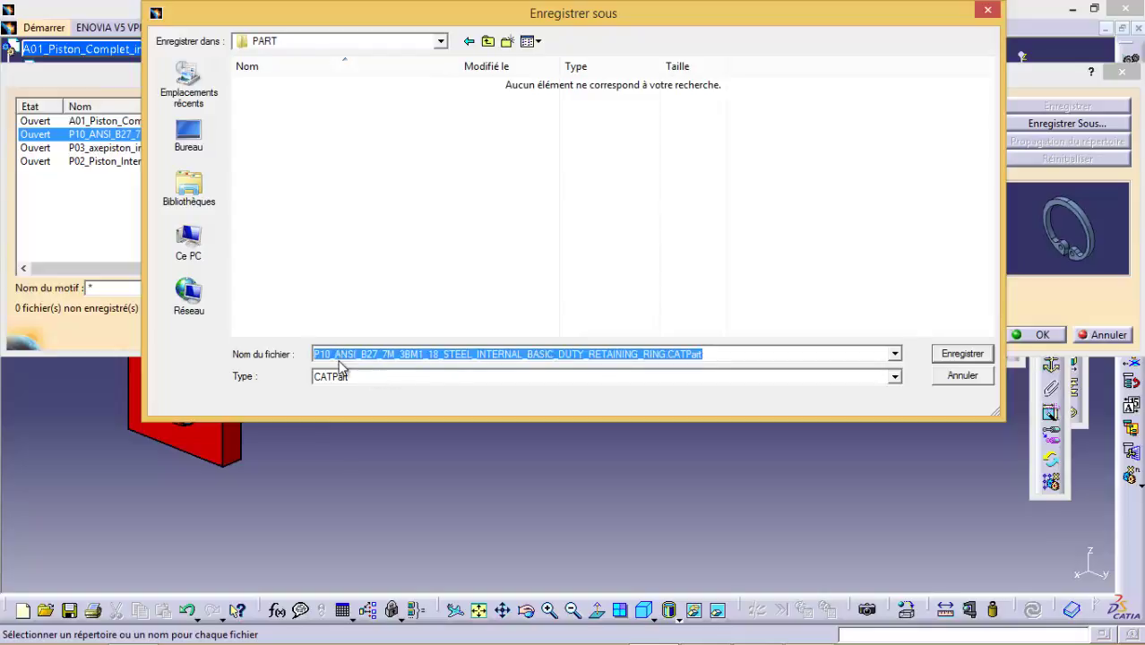
pyautogui.click(336, 355)
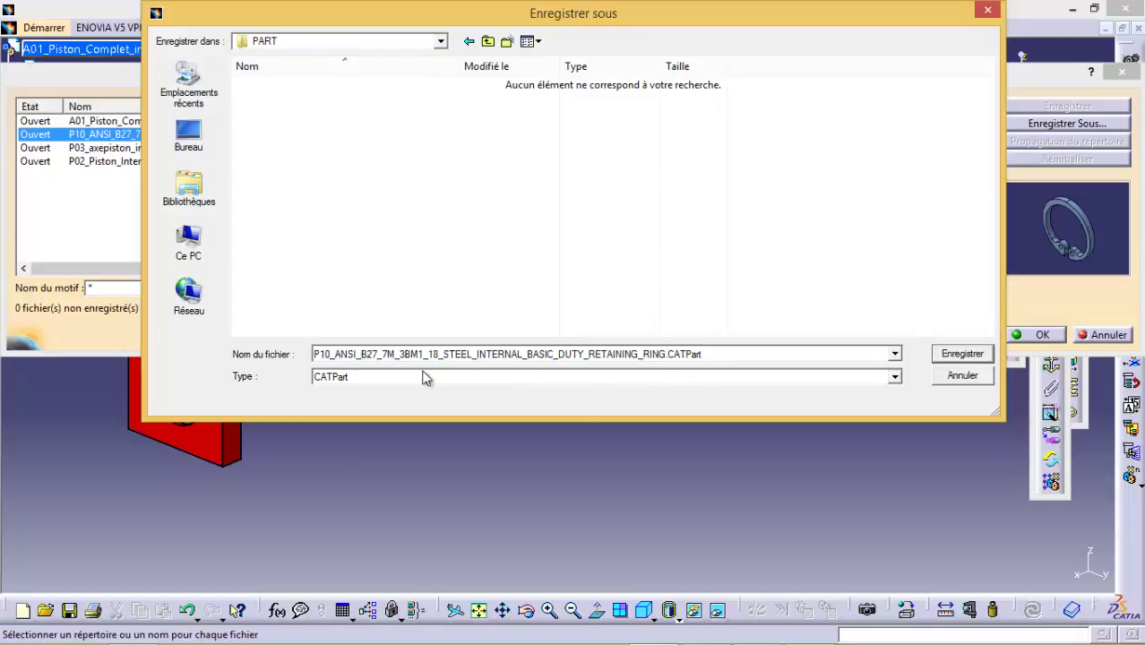
pyautogui.write('01')
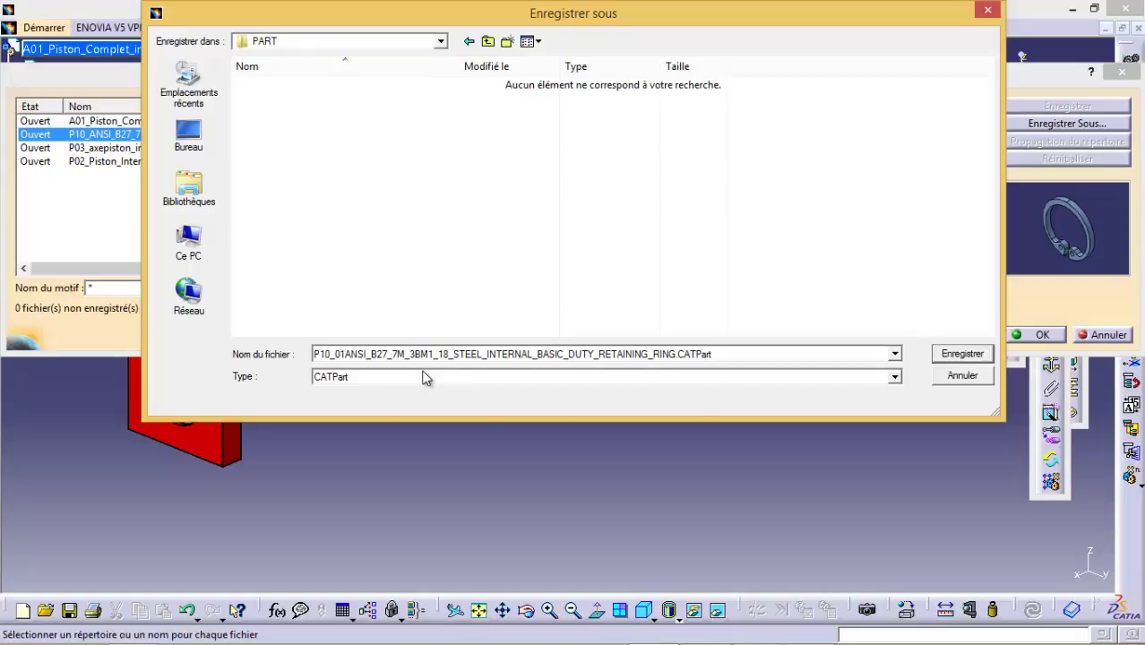
pyautogui.write('_')
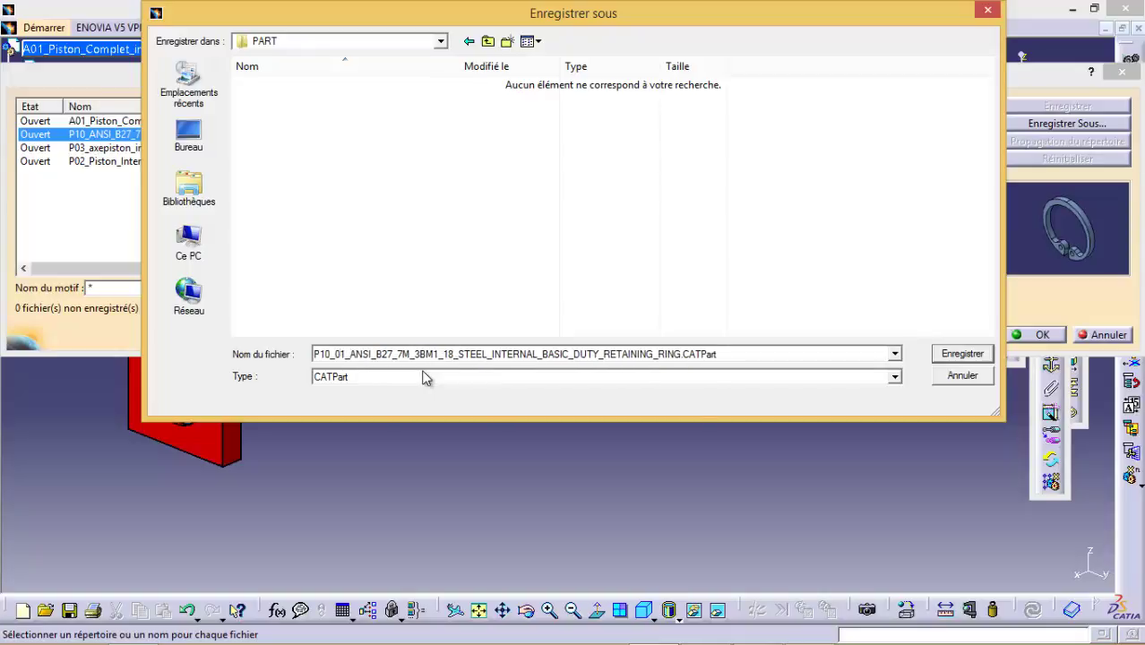
pyautogui.click(951, 352)
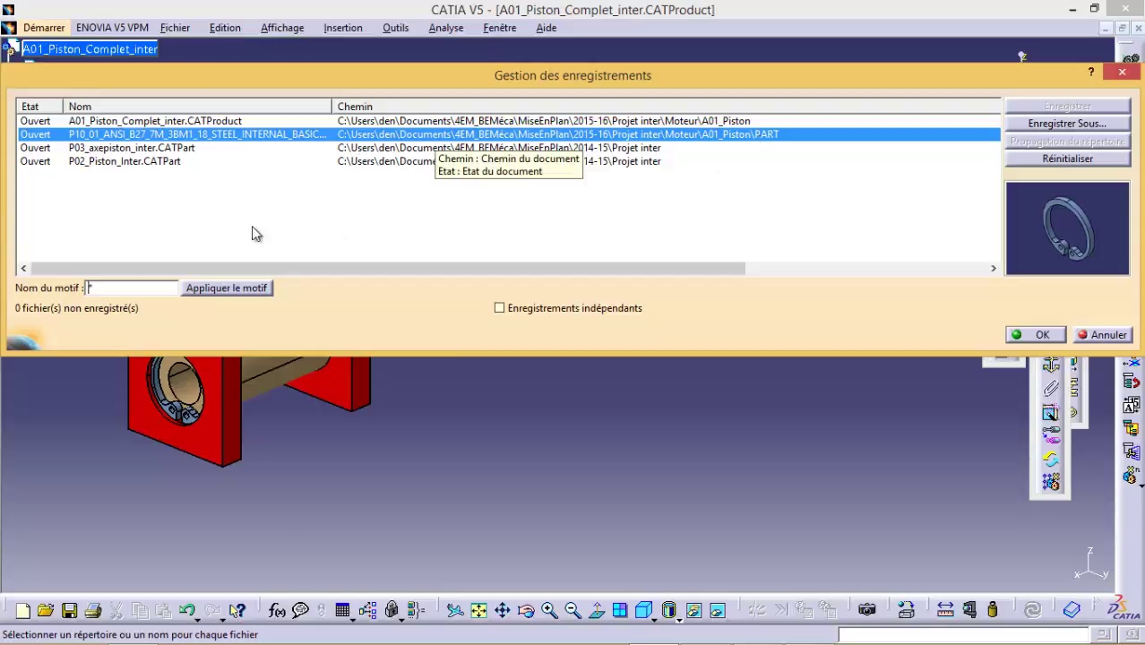
# Step: Start a save-as for the P03_axepiston_inter part and choose 2015-16\Projet inter\Moteur\A01_Piston\PART as its destination folder
pyautogui.click(125, 149)
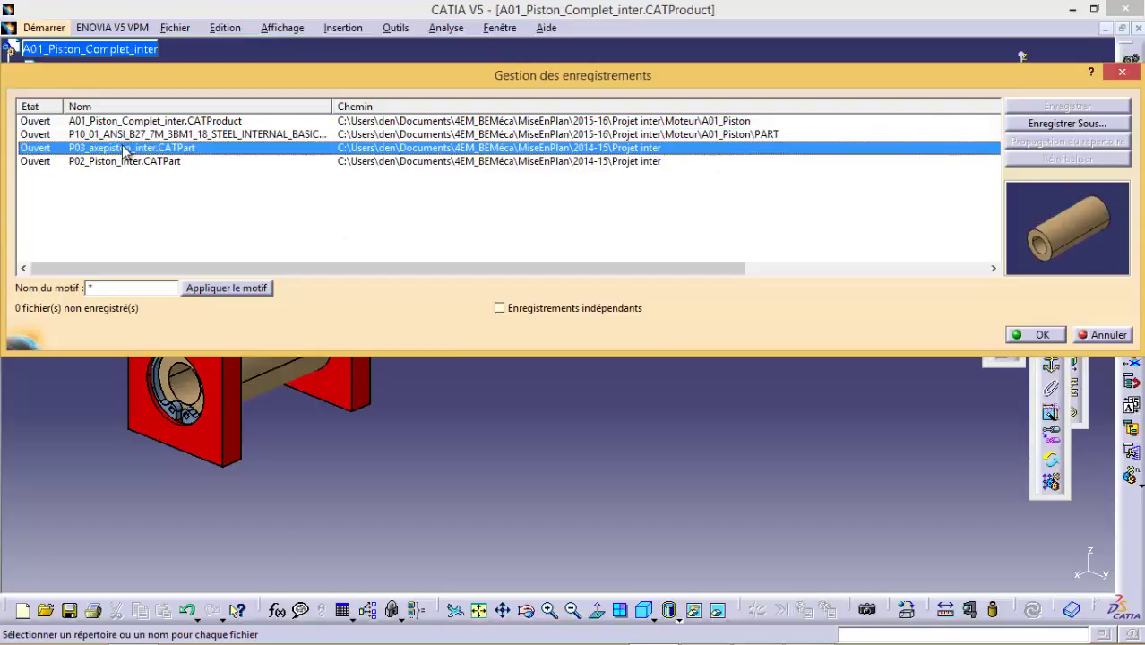
pyautogui.rightClick(125, 149)
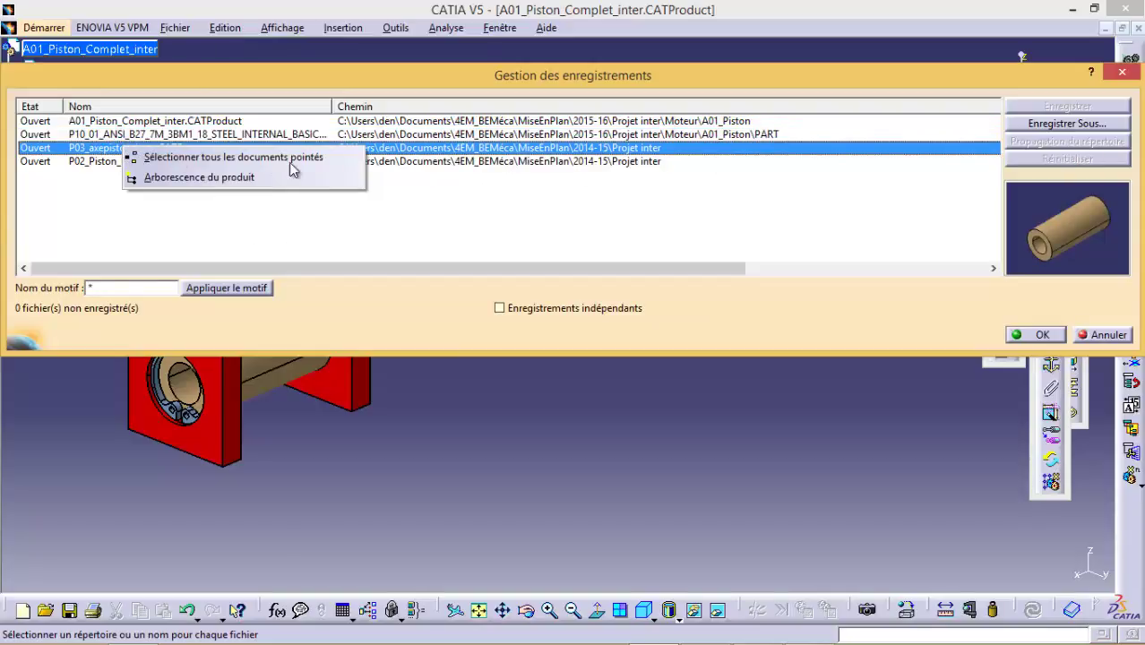
pyautogui.click(1018, 132)
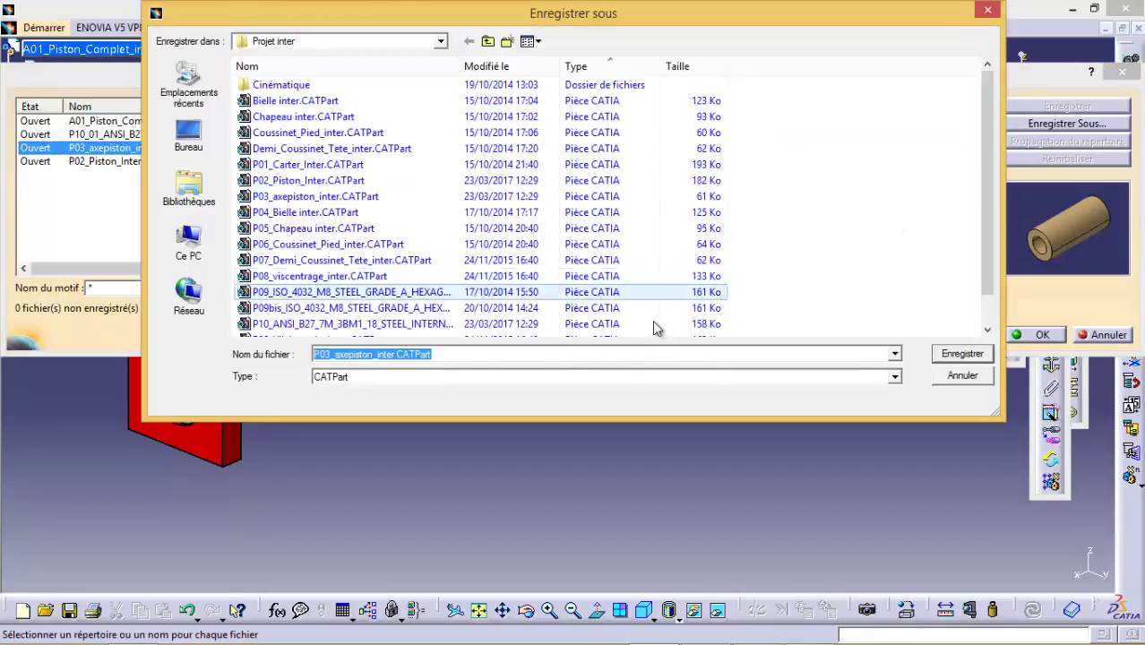
pyautogui.click(440, 39)
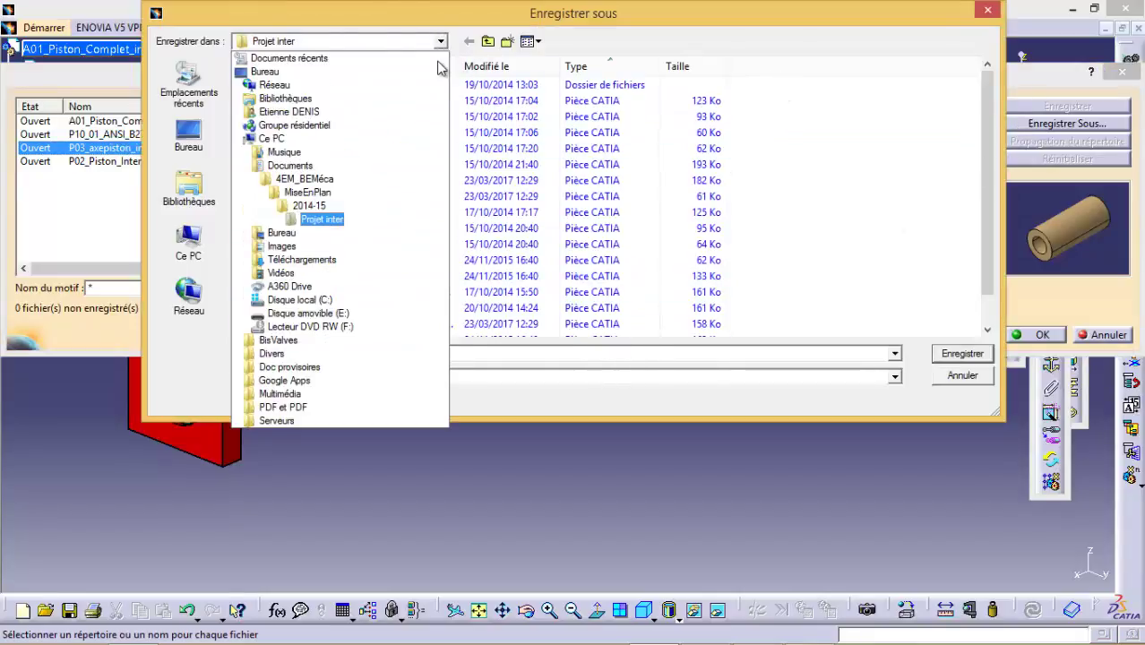
pyautogui.click(369, 193)
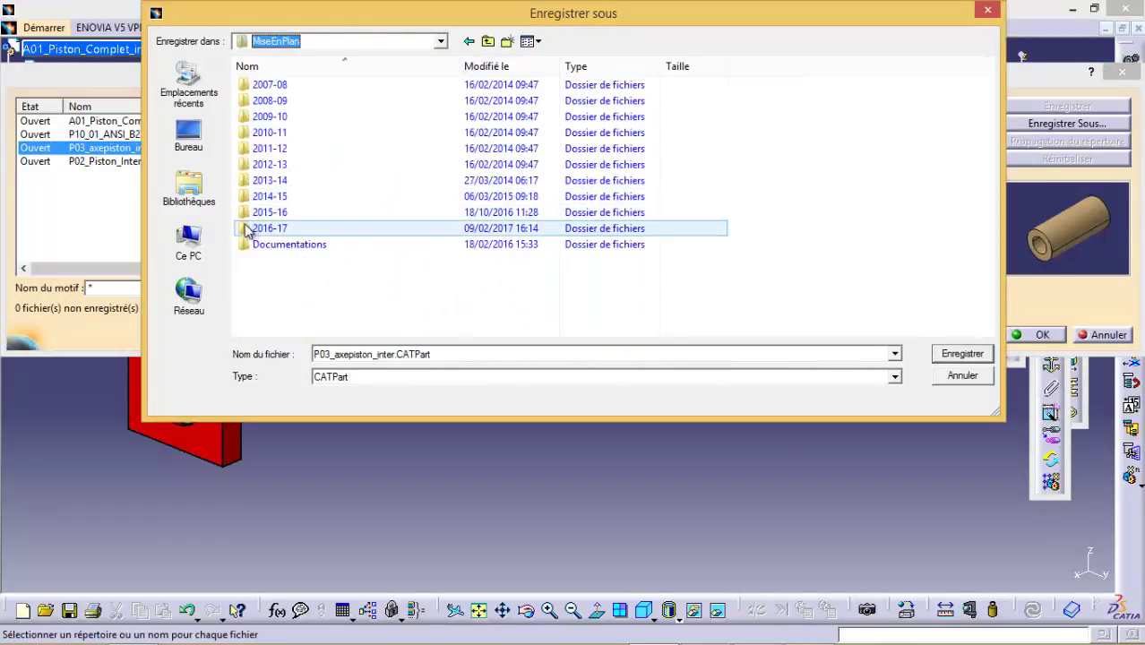
pyautogui.doubleClick(267, 212)
pyautogui.doubleClick(259, 149)
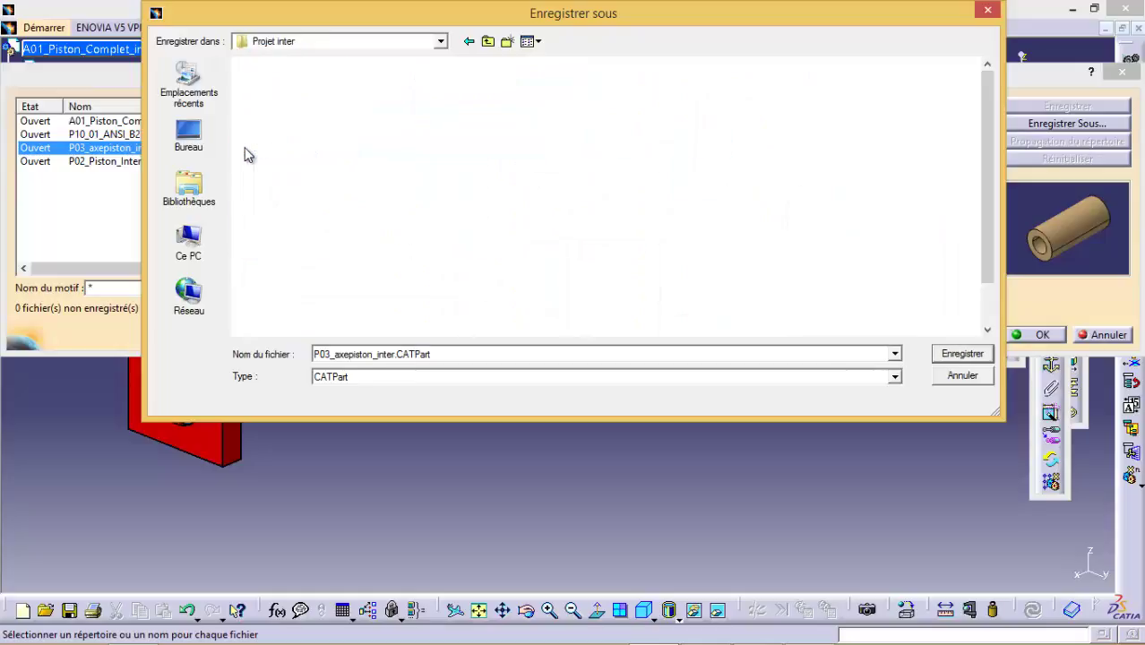
pyautogui.click(250, 89)
pyautogui.doubleClick(249, 91)
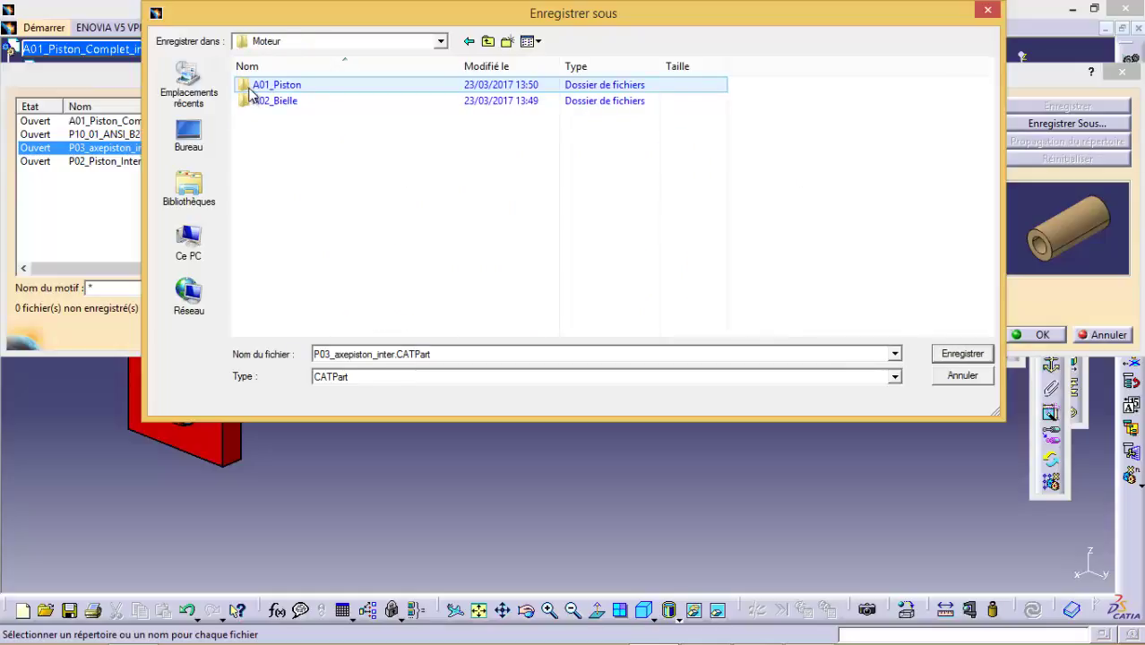
pyautogui.doubleClick(250, 90)
pyautogui.doubleClick(254, 101)
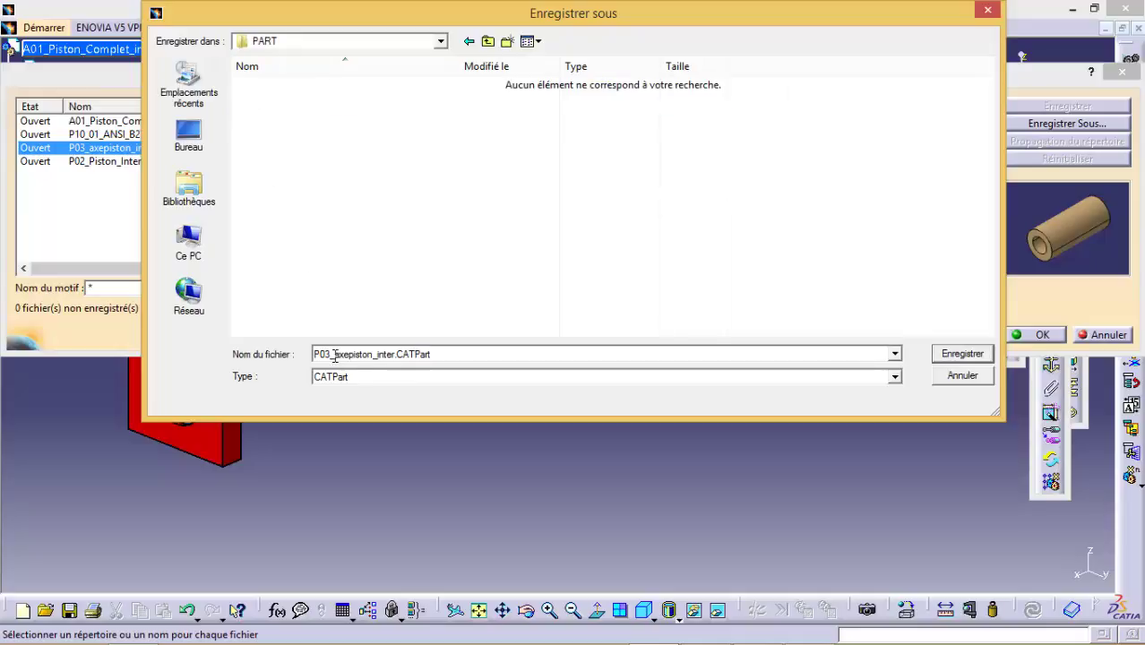
# Step: Insert 01_ after P03_ in the piston pin's file name, keep the rest of the name, and confirm the save-as
pyautogui.doubleClick(366, 355)
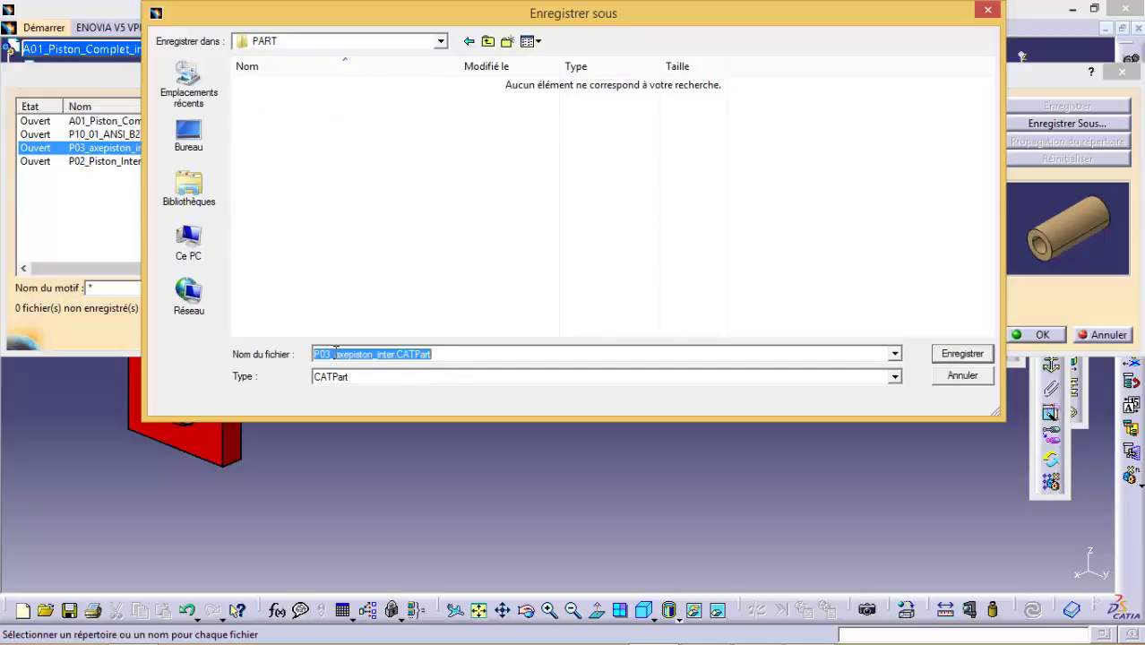
pyautogui.click(335, 354)
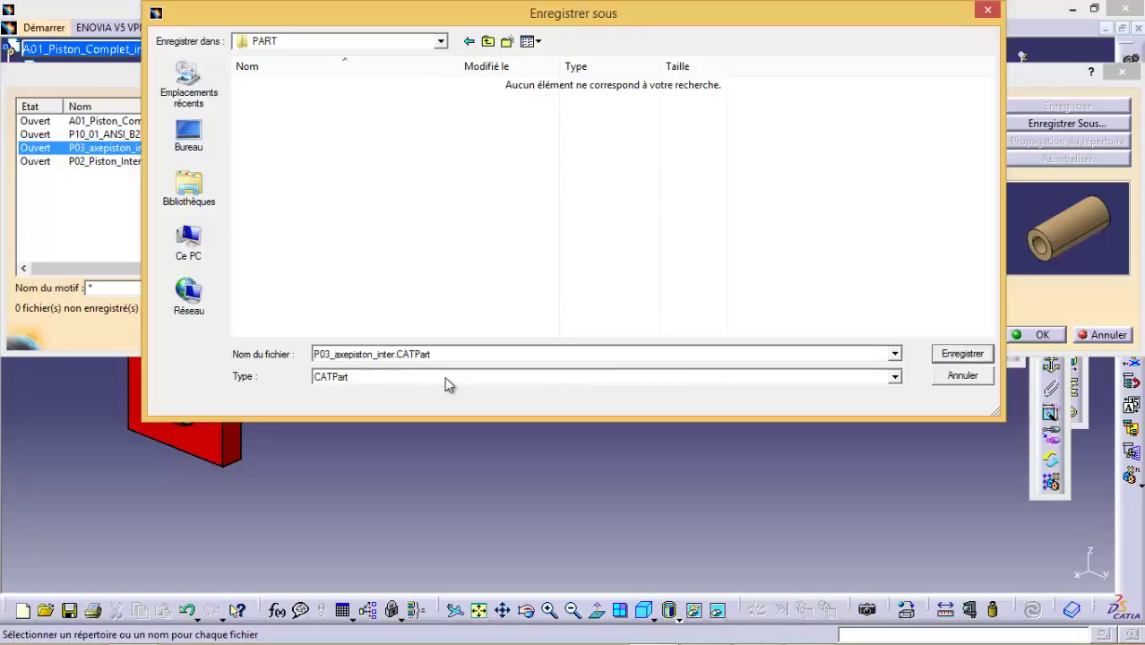
pyautogui.write('01_')
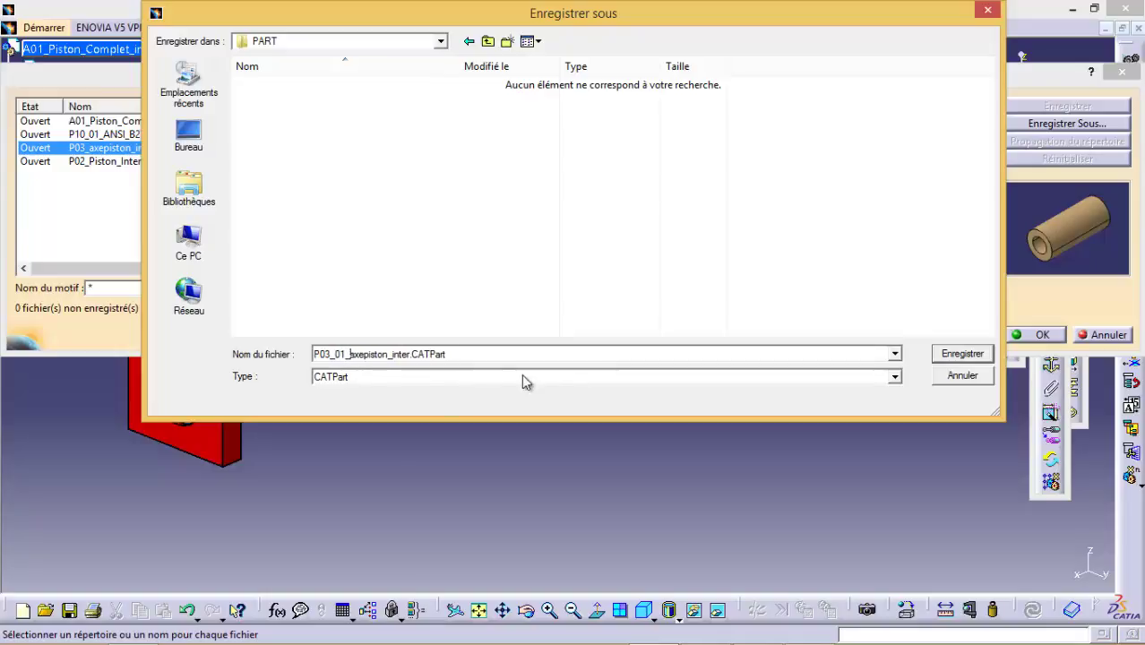
pyautogui.click(953, 356)
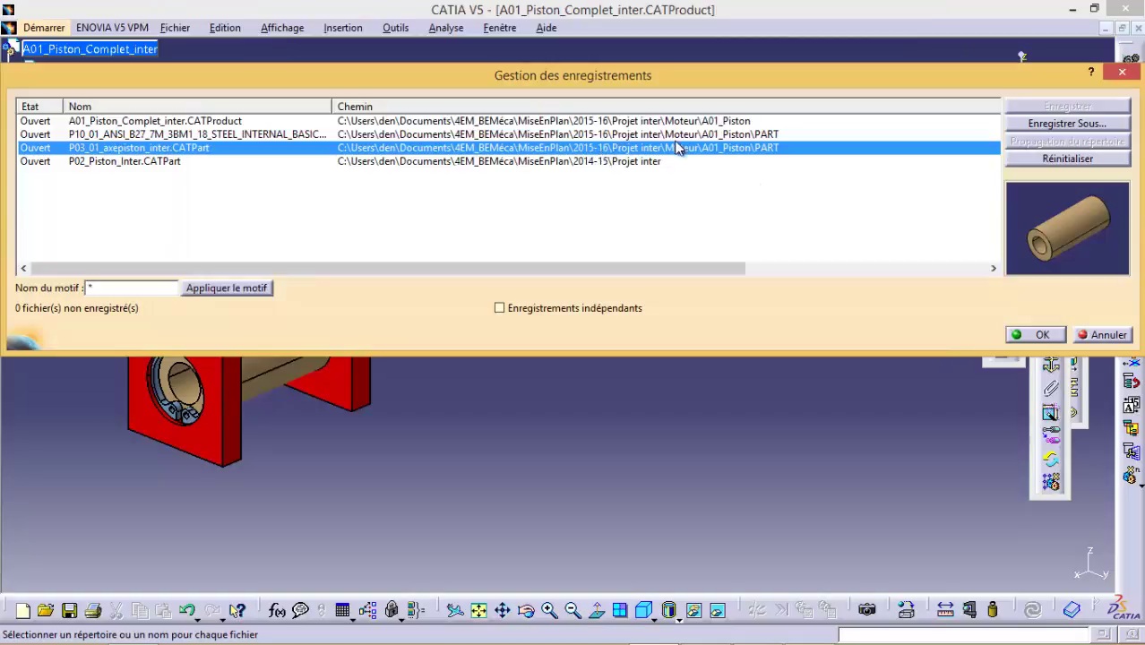
# Step: Start a save-as for the P02_Piston_Inter part and choose 2015-16\Projet inter\Moteur\A01_Piston\PART as its destination folder
pyautogui.click(115, 164)
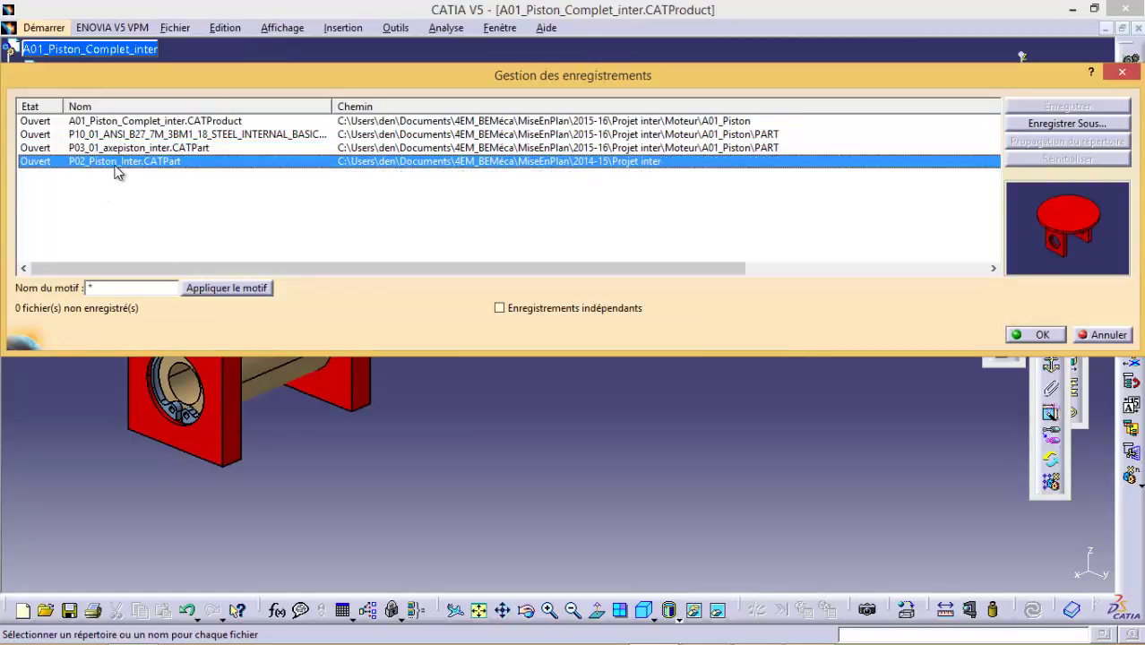
pyautogui.rightClick(115, 170)
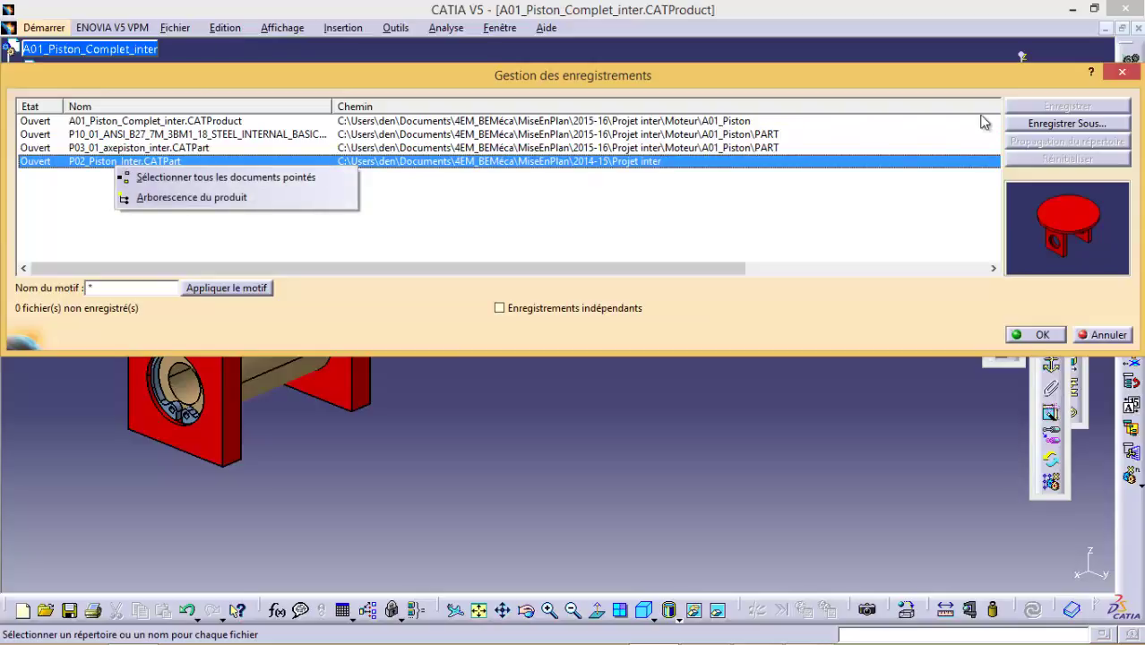
pyautogui.click(1023, 124)
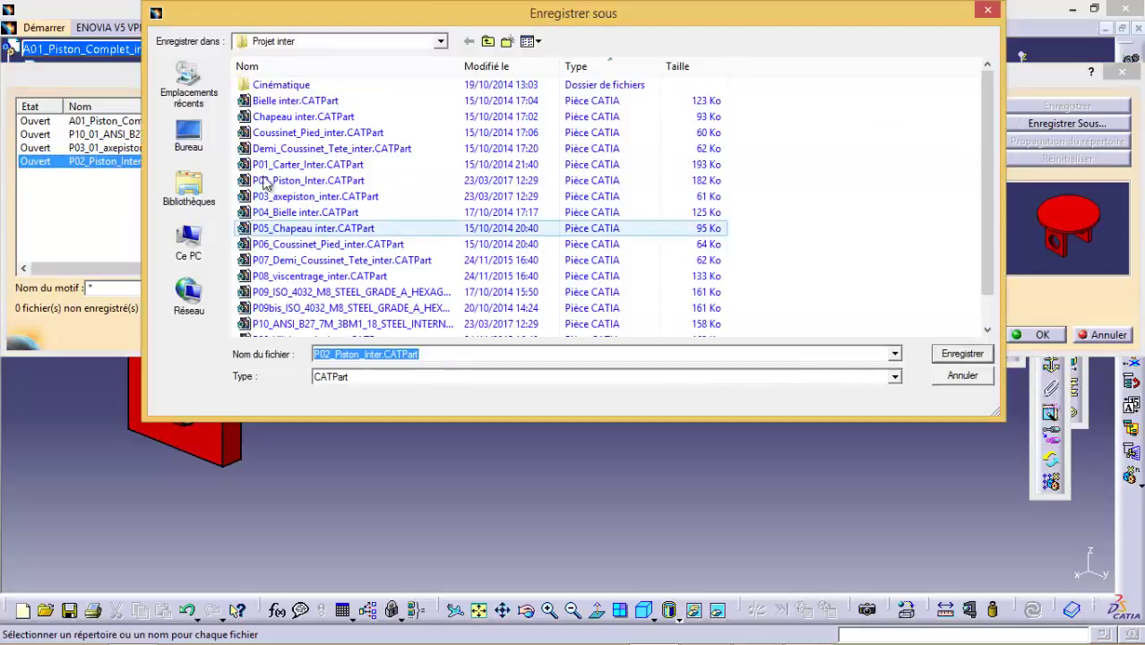
pyautogui.click(440, 41)
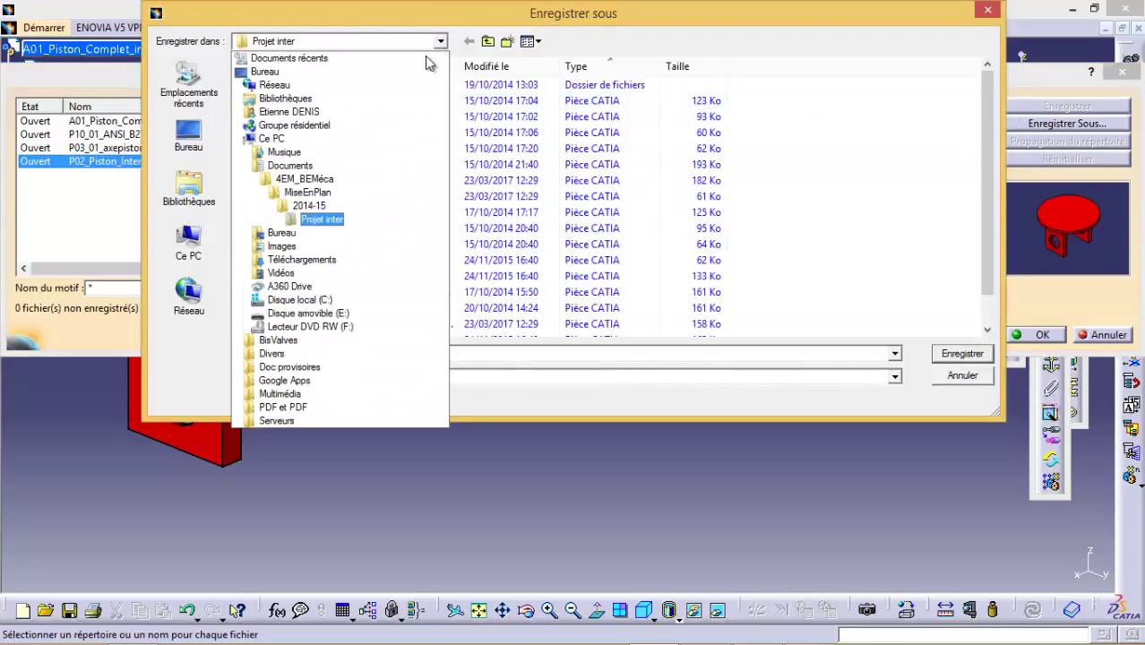
pyautogui.click(342, 193)
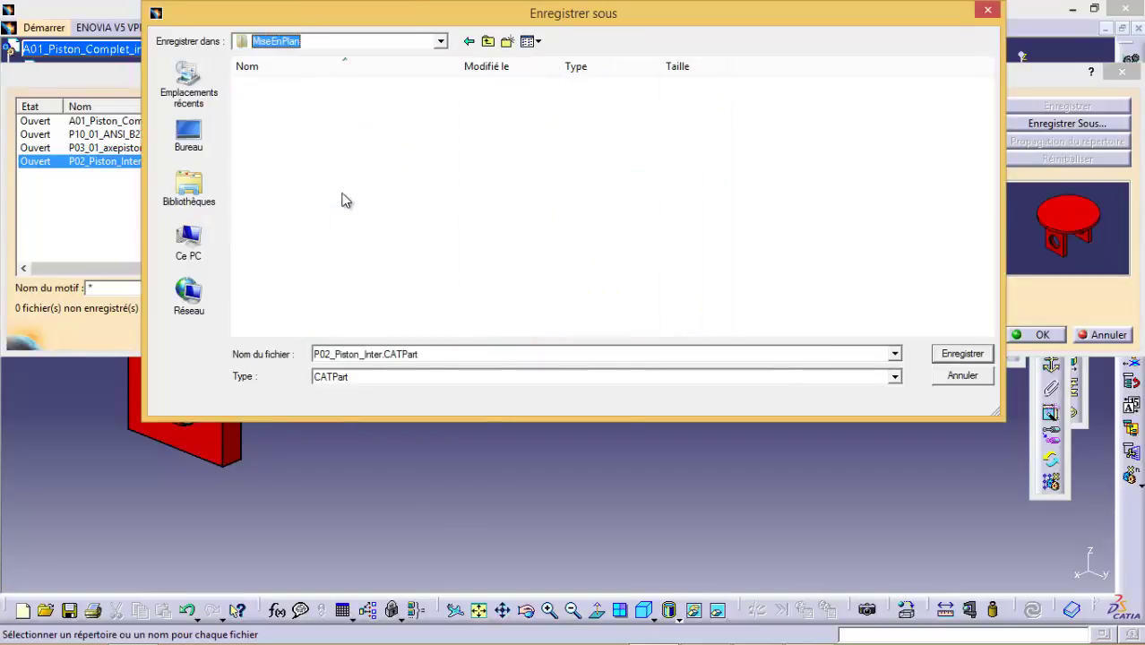
pyautogui.doubleClick(247, 213)
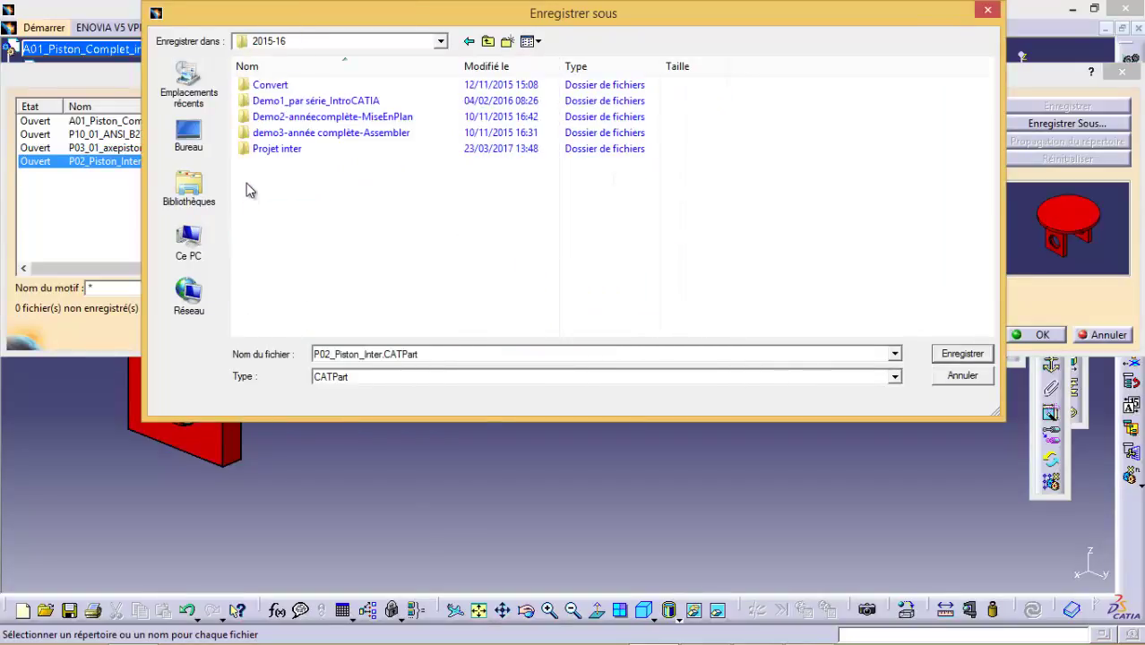
pyautogui.doubleClick(248, 148)
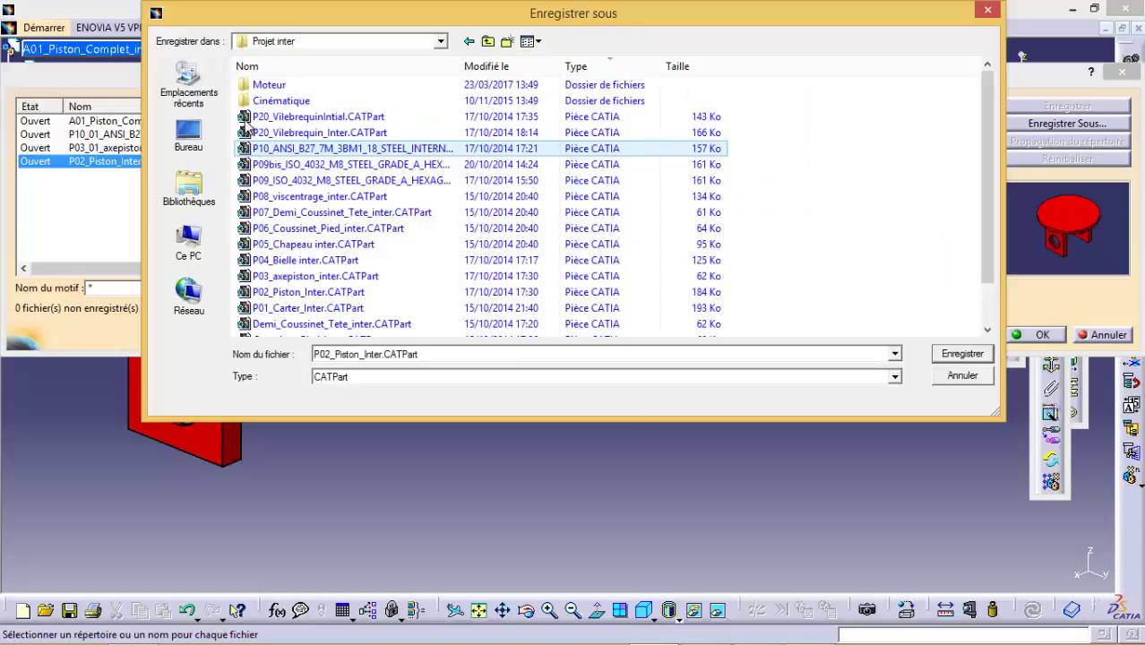
pyautogui.doubleClick(243, 87)
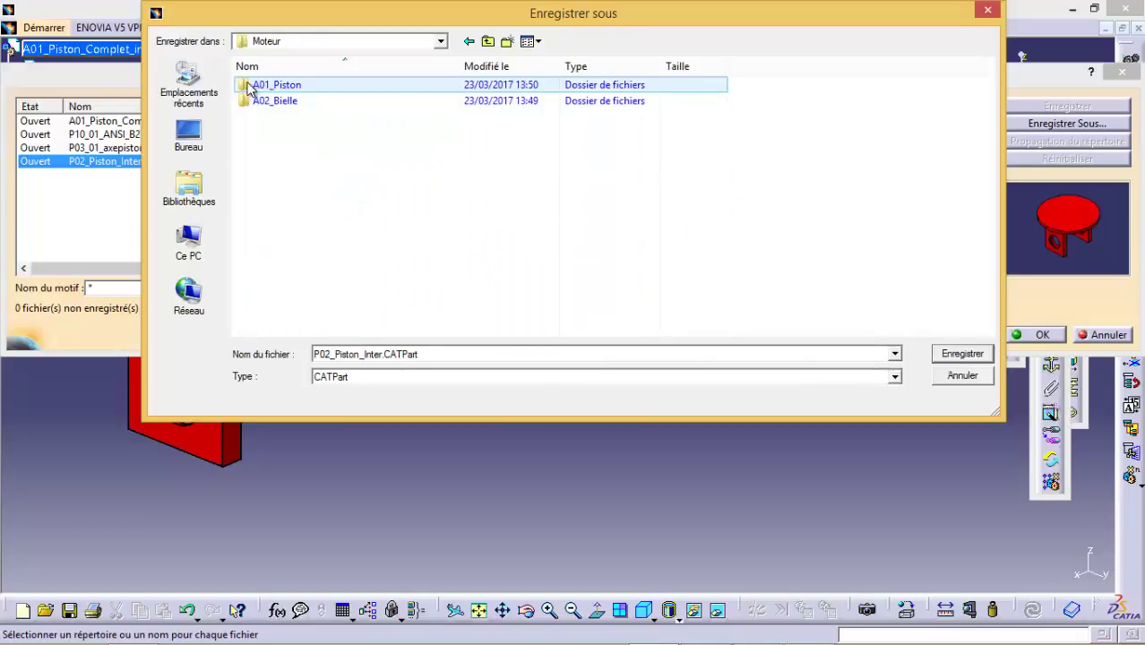
pyautogui.doubleClick(245, 87)
pyautogui.doubleClick(248, 101)
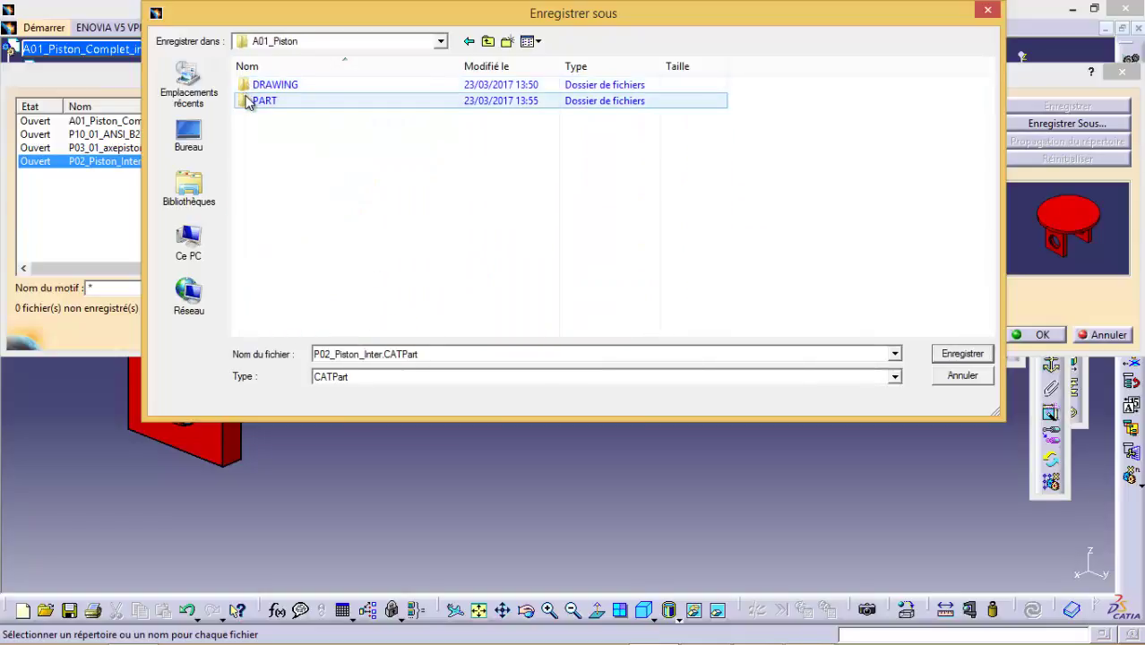
# Step: Save the piston part under the name P02_01_Piston_Inter.CATPart and carry out all the pending saves in the save management
pyautogui.doubleClick(338, 355)
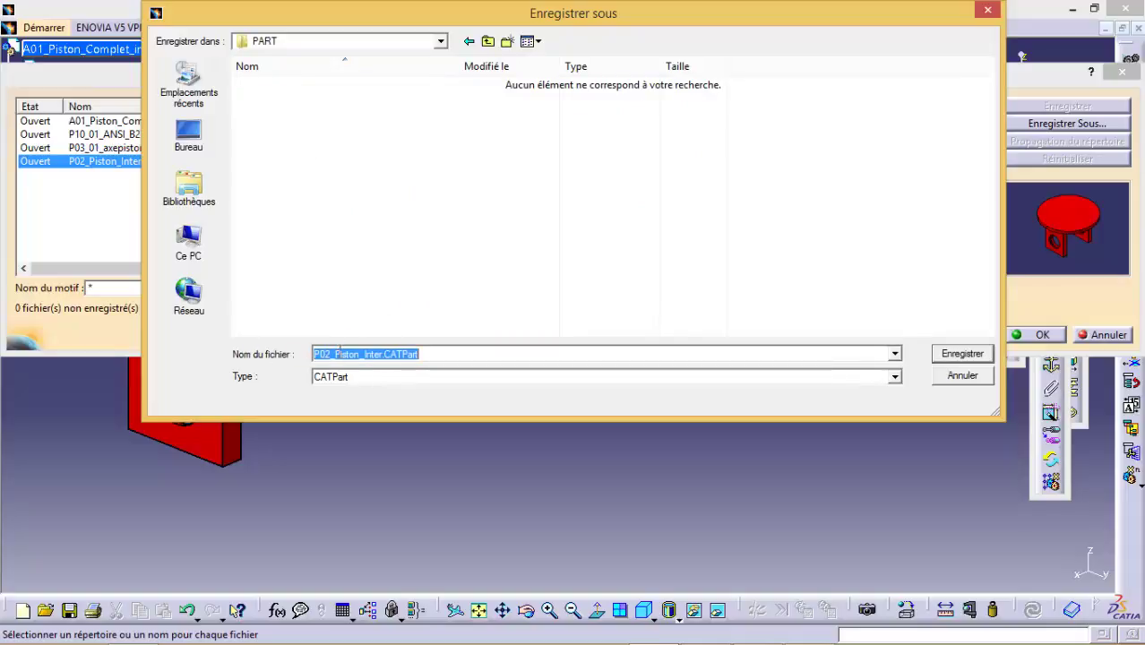
pyautogui.click(335, 356)
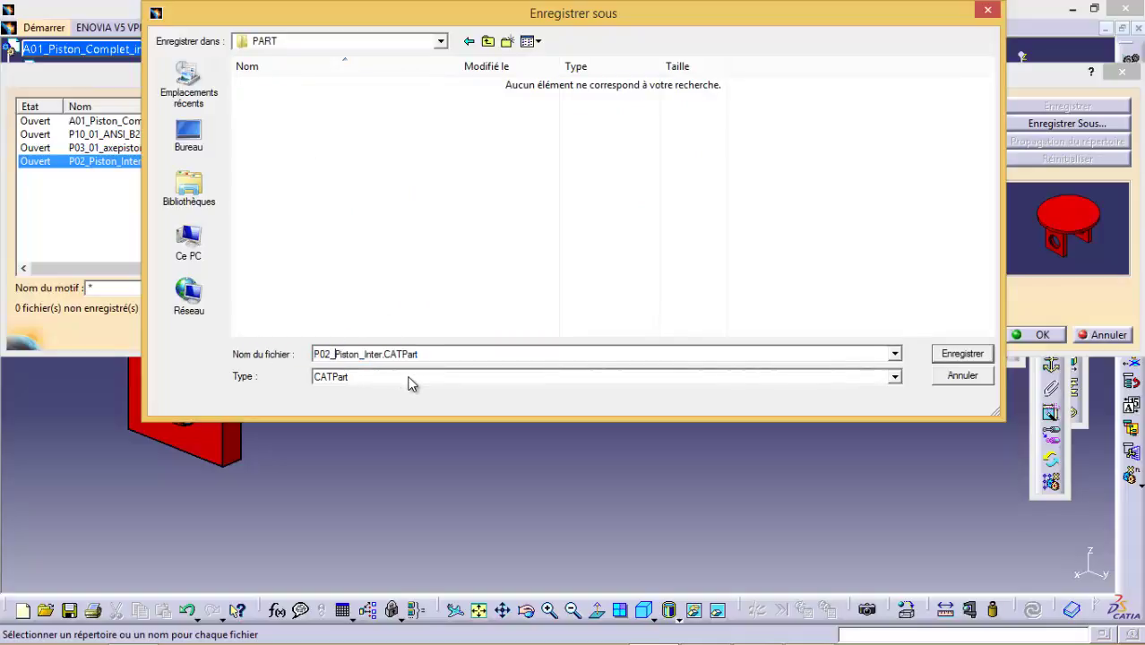
pyautogui.write('01_')
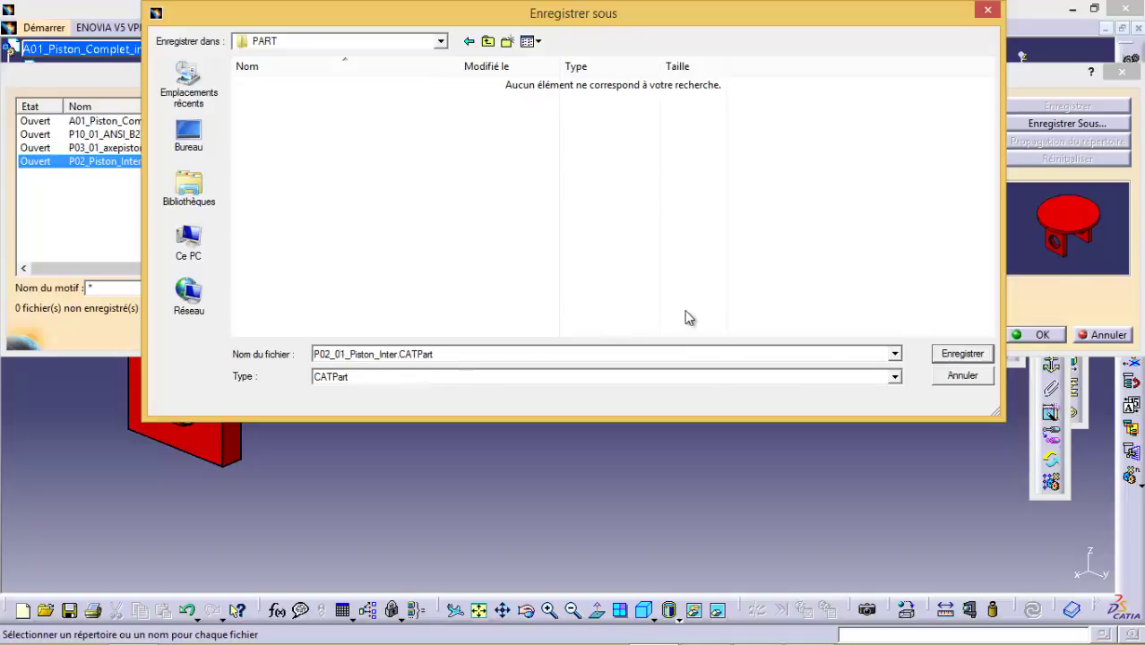
pyautogui.click(951, 356)
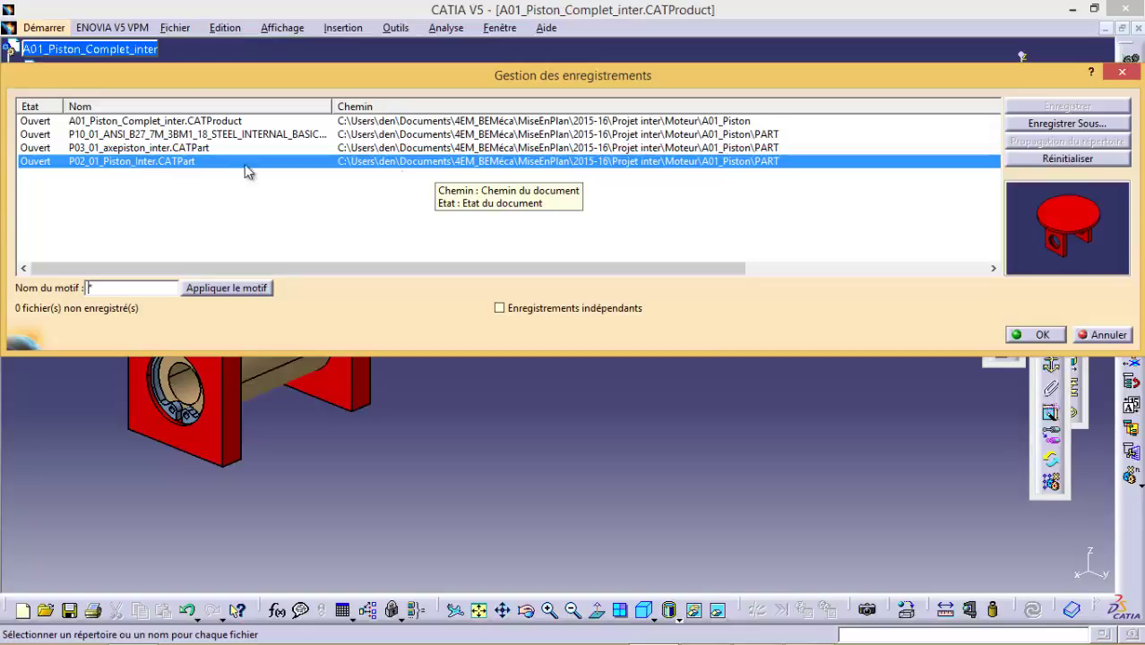
pyautogui.click(1037, 335)
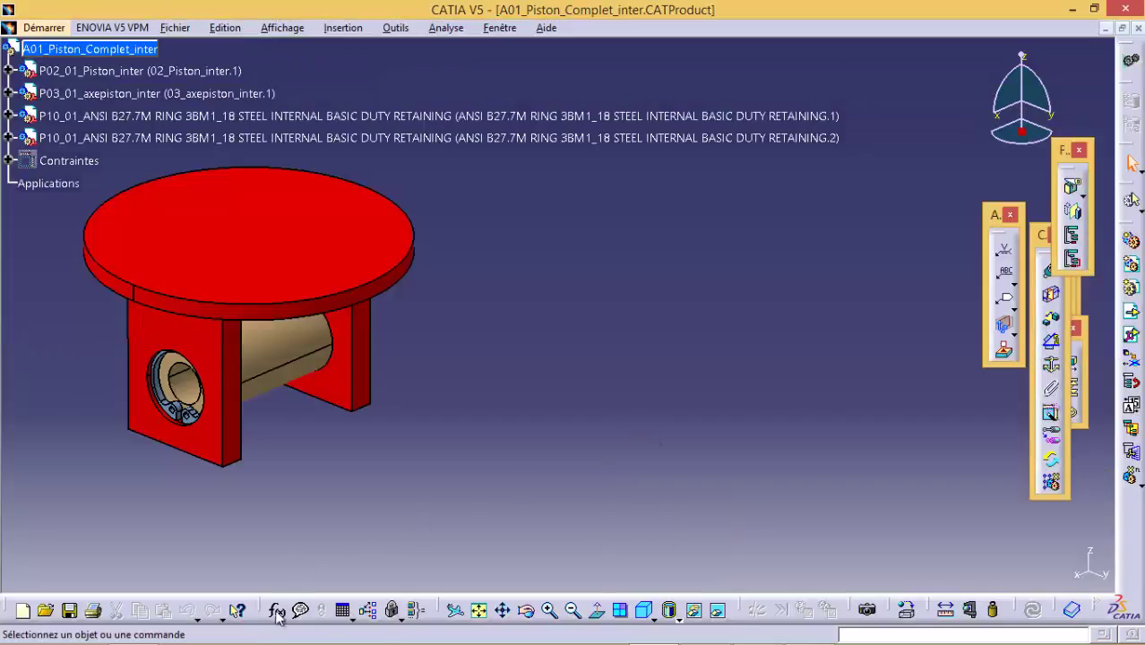
# Step: Switch to File Explorer and check the saved files in Moteur\A01_Piston and its PART subfolder
pyautogui.click(136, 629)
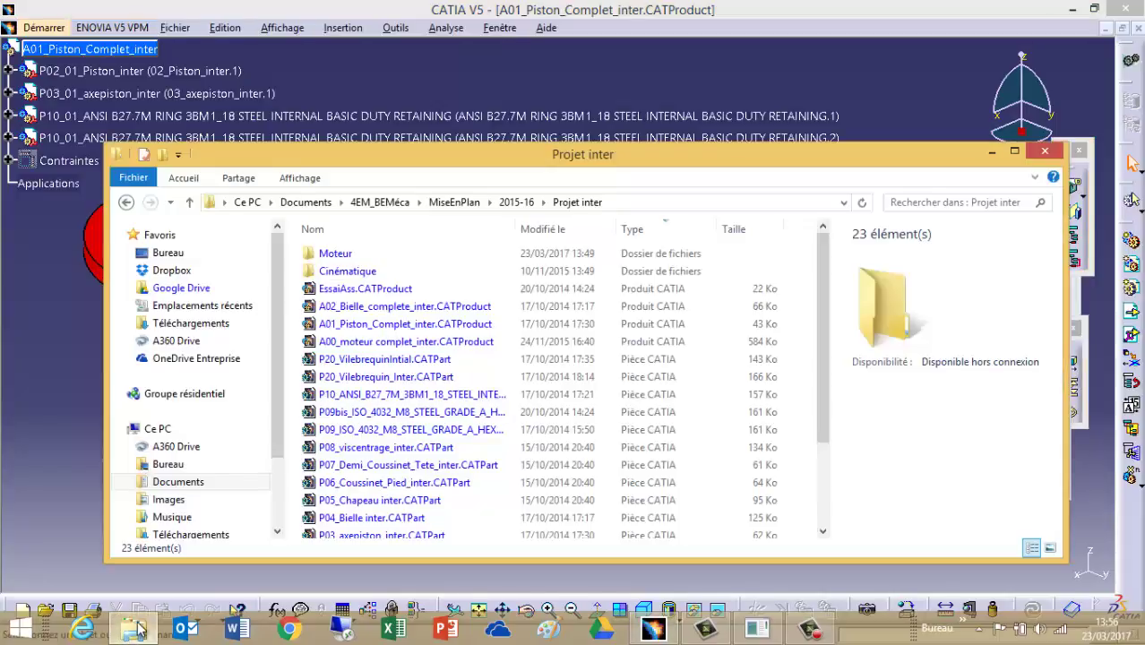
pyautogui.doubleClick(311, 254)
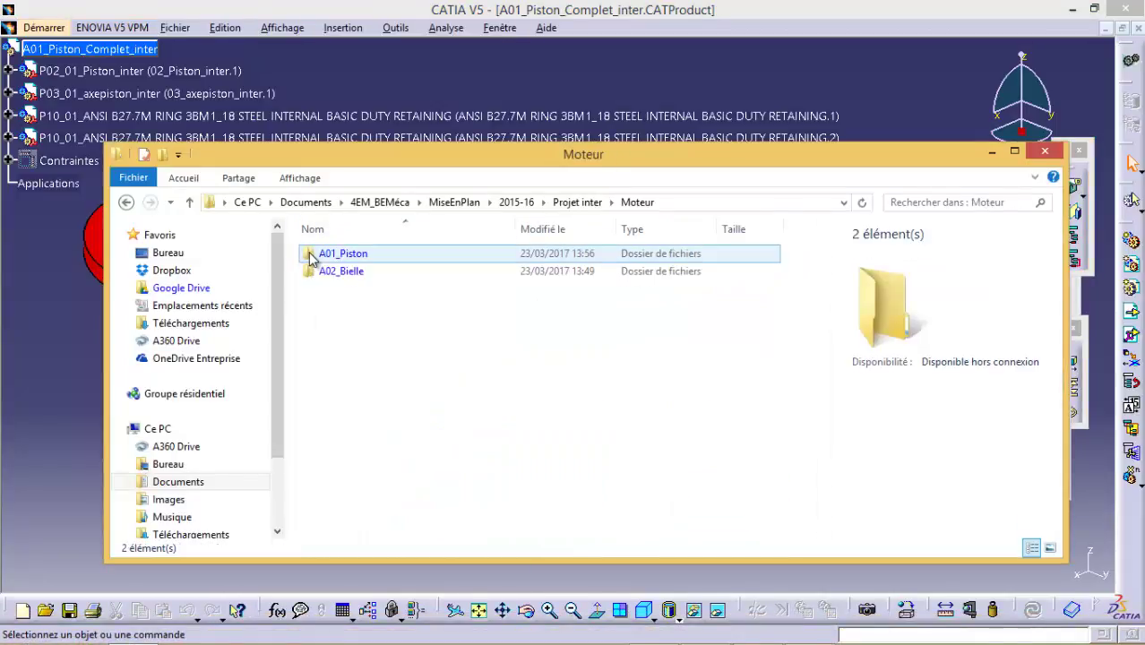
pyautogui.doubleClick(309, 254)
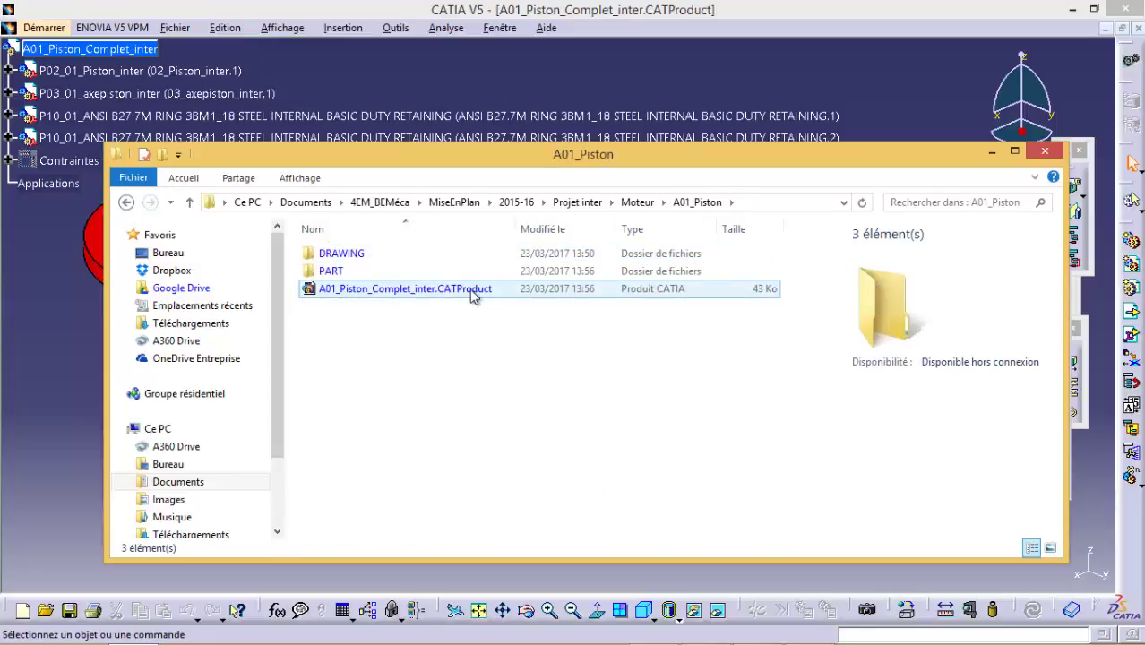
pyautogui.doubleClick(309, 272)
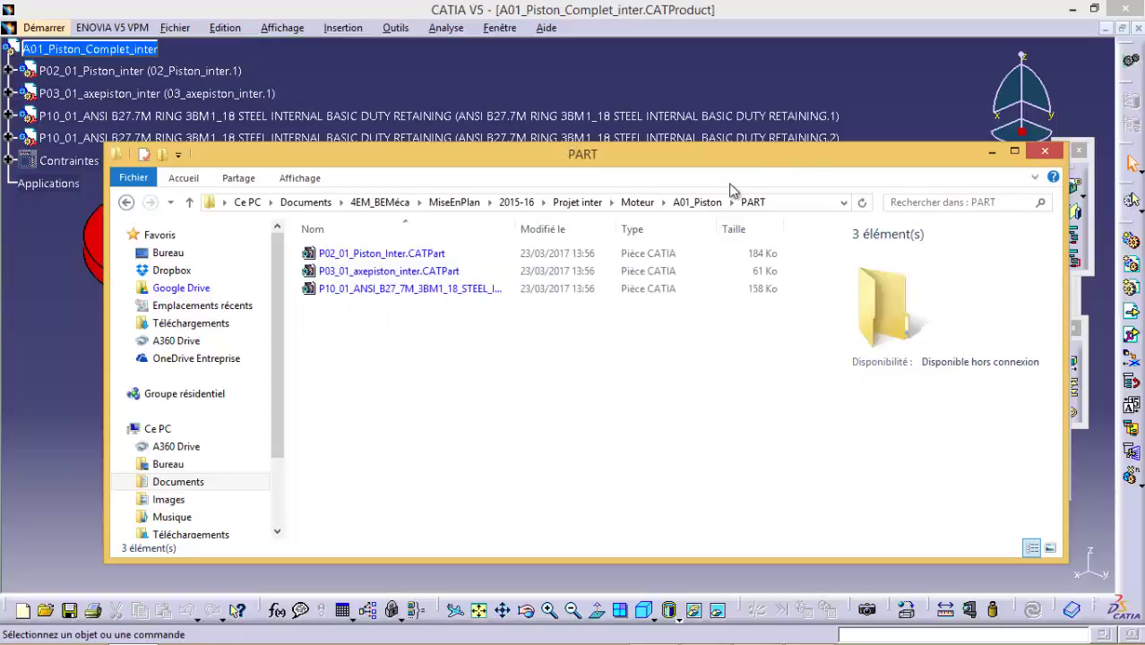
pyautogui.click(695, 203)
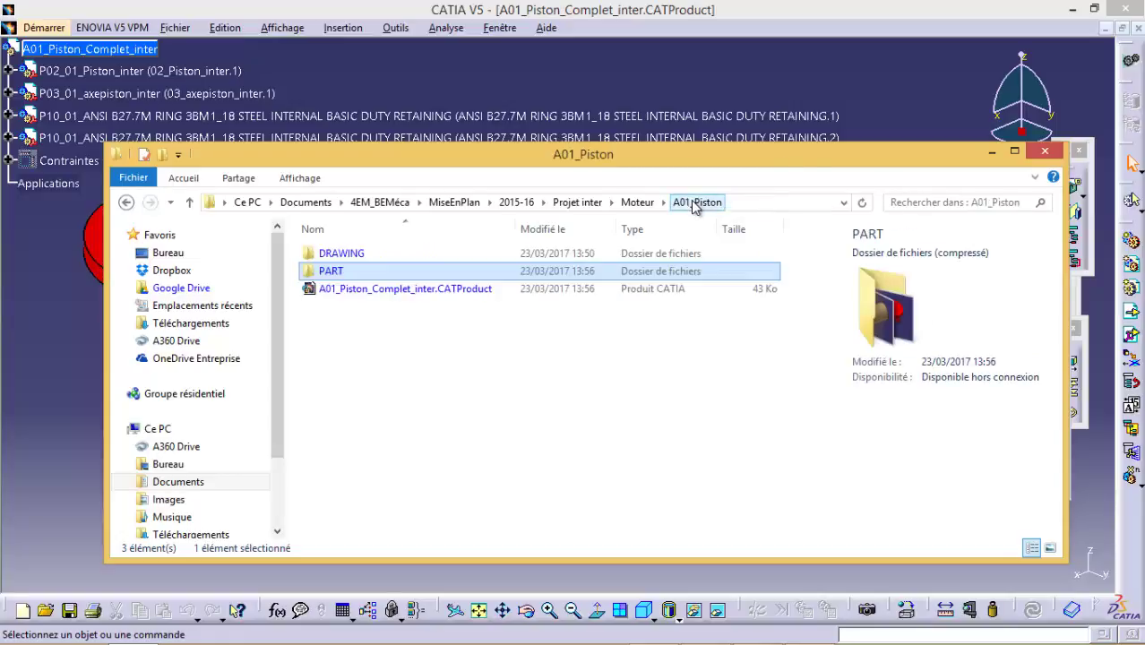
pyautogui.click(639, 203)
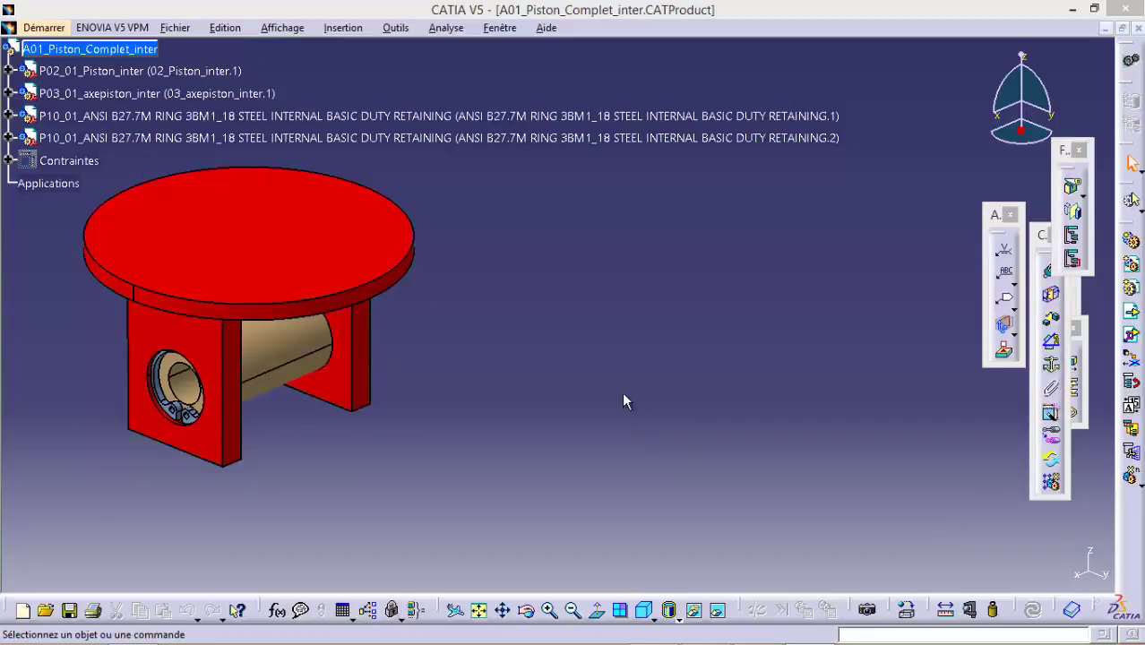
# Step: Return to CATIA and display the piston assembly's linked documents in the Bureau view
pyautogui.click(177, 28)
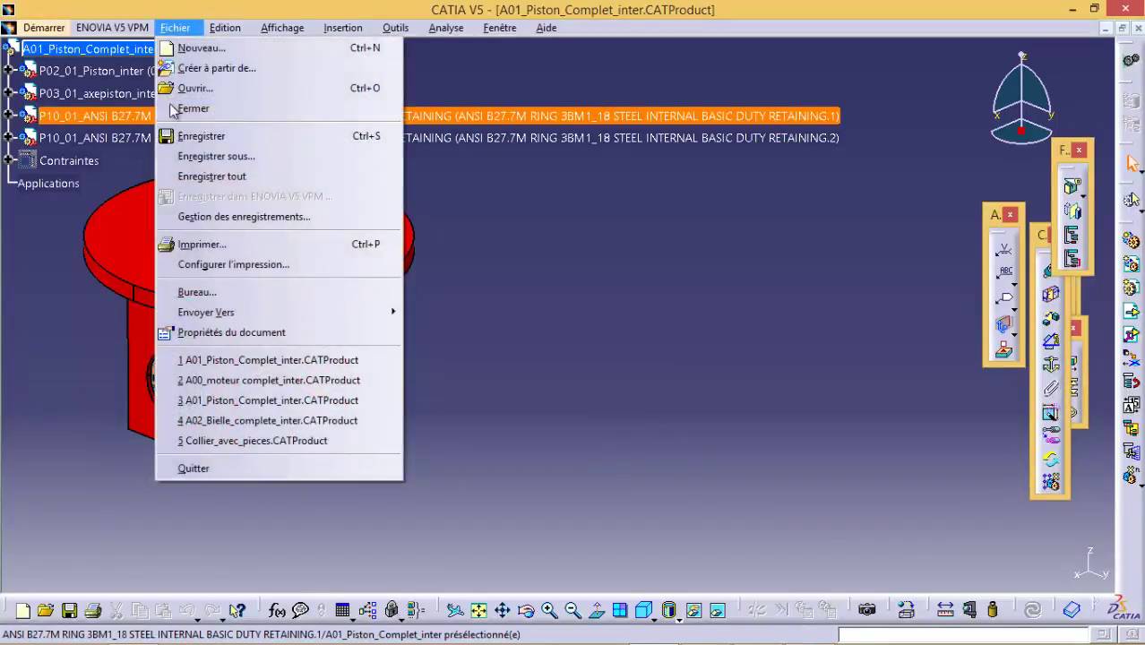
pyautogui.click(188, 292)
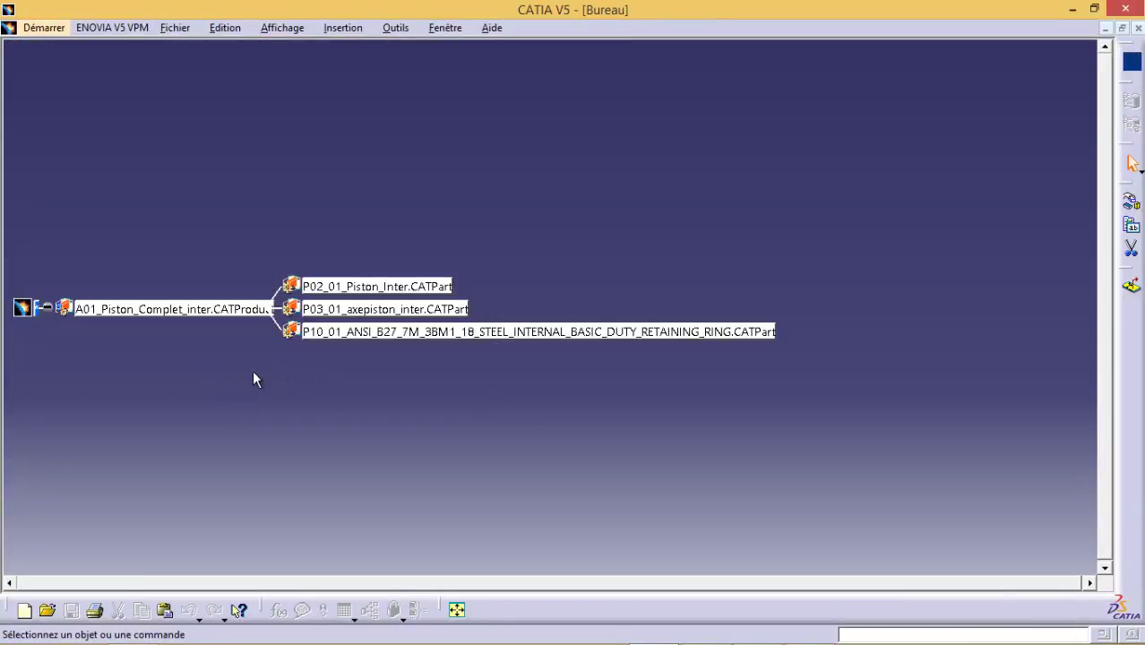
pyautogui.moveTo(296, 363); pyautogui.dragTo(388, 352, button='middle')
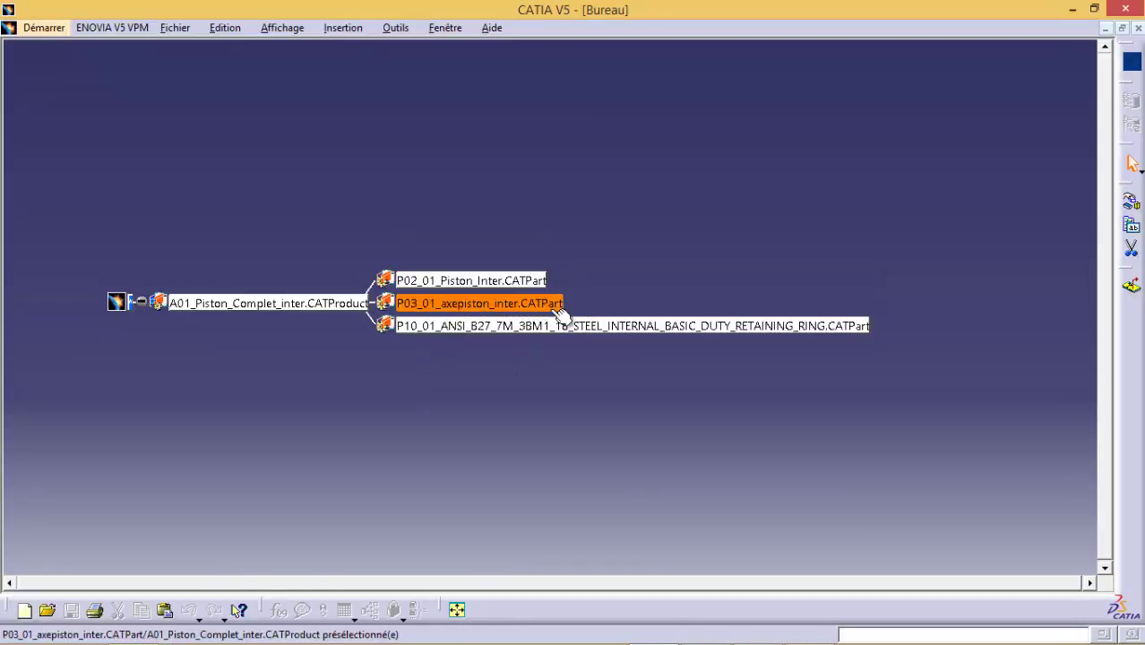
# Step: Open the properties of P02_01_Piston_Inter.CATPart and read through its full file location path
pyautogui.rightClick(460, 282)
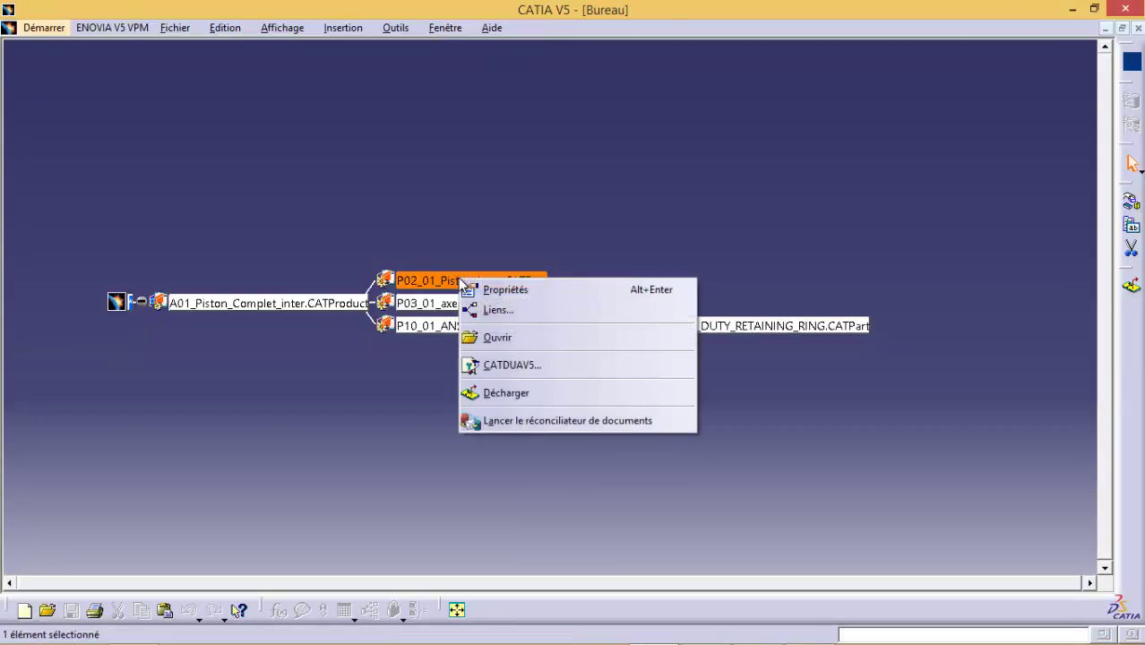
pyautogui.click(491, 291)
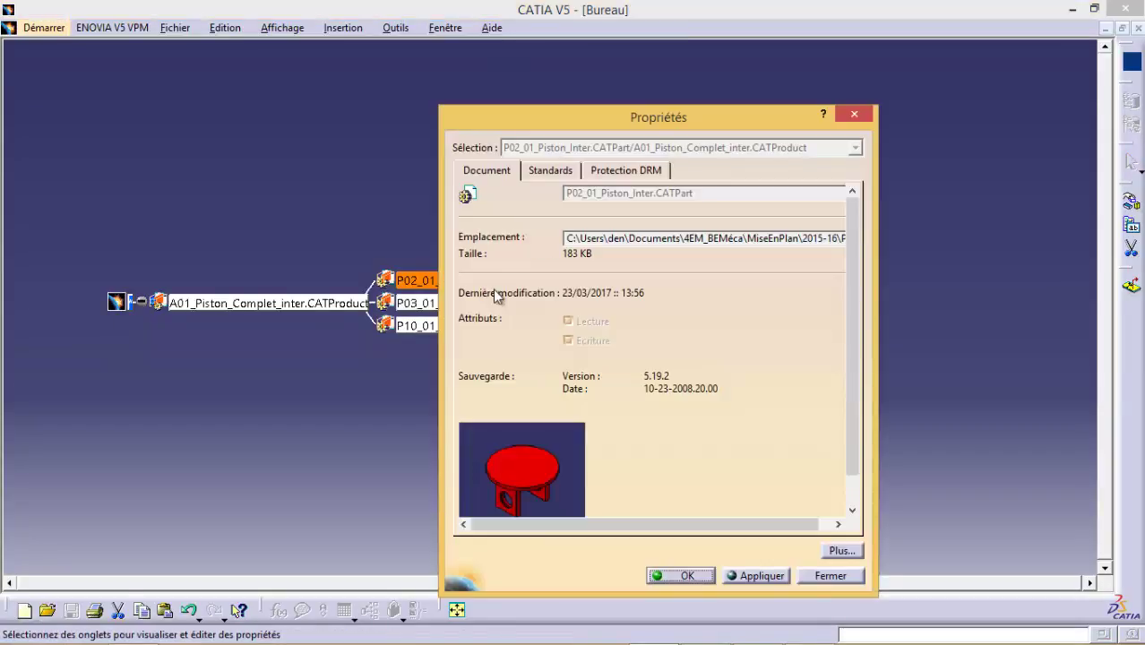
pyautogui.click(735, 238)
pyautogui.press('Right')
pyautogui.press('Right')
pyautogui.press('Right')
pyautogui.press('Right')
pyautogui.press('Right')
pyautogui.press('Right')
pyautogui.press('Right')
pyautogui.press('Right')
pyautogui.press('Right')
pyautogui.press('Right')
pyautogui.press('Right')
pyautogui.press('Right')
pyautogui.press('Right')
pyautogui.press('Right')
pyautogui.press('Right')
pyautogui.press('Right')
pyautogui.press('Right')
pyautogui.press('Right')
pyautogui.press('Right')
pyautogui.press('Right')
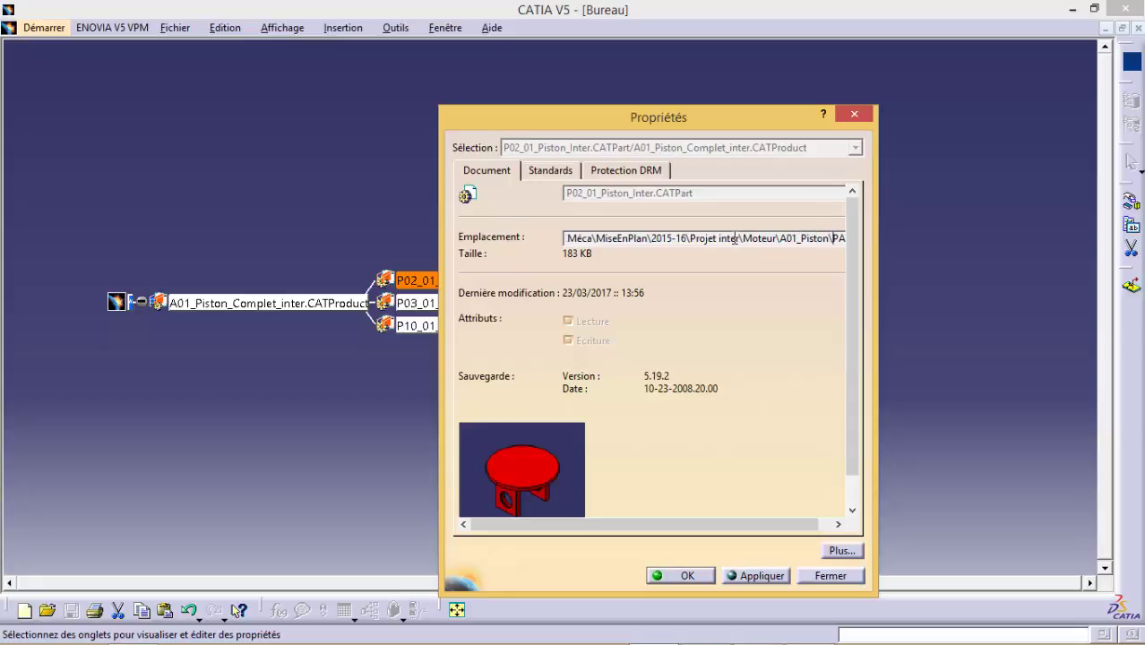
pyautogui.press('Right')
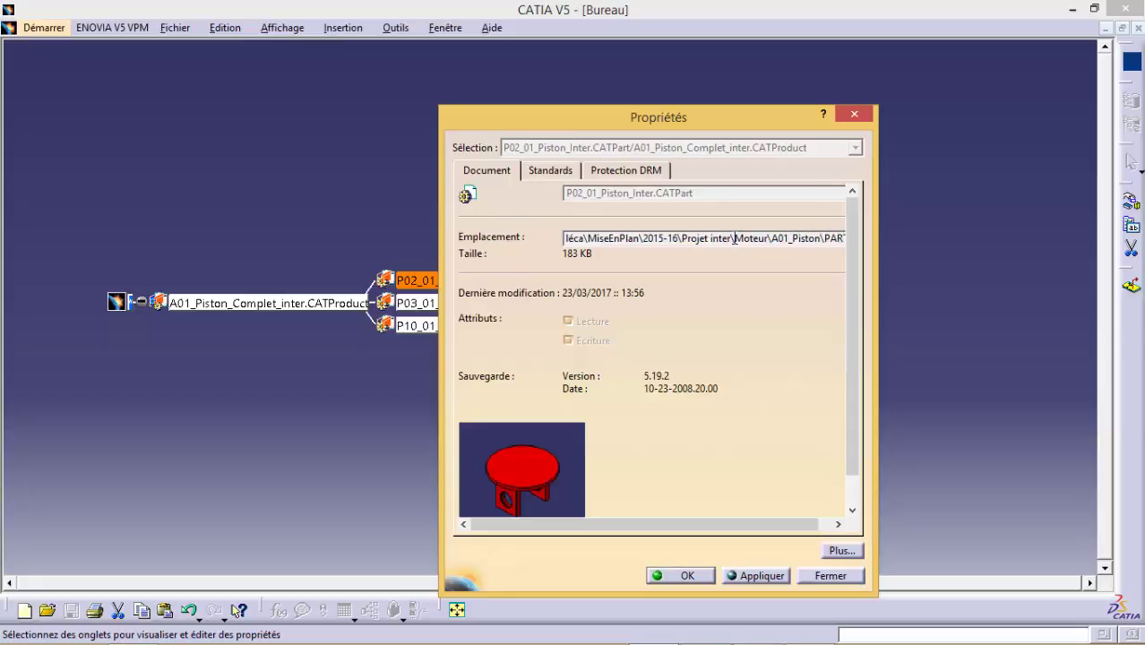